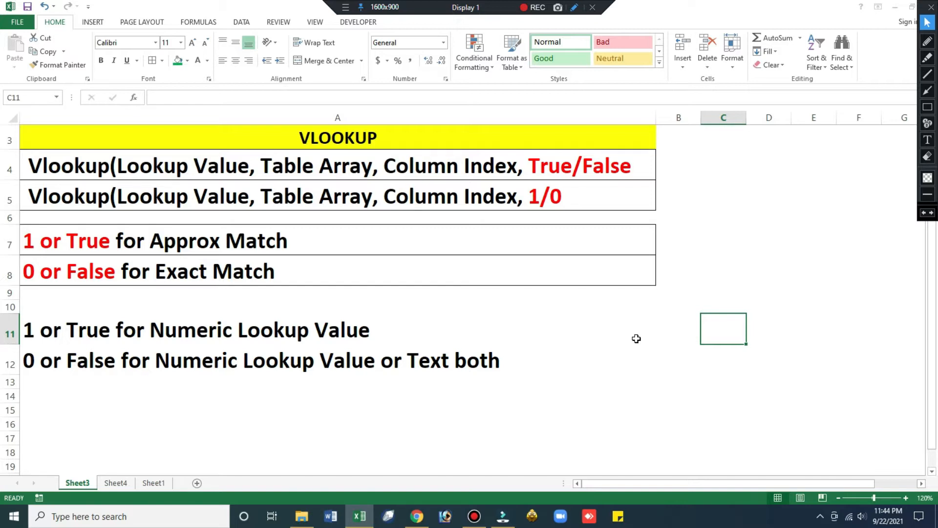
# - Review the VLOOKUP match-type notes on Sheet3 and compare the roll numbers across the tables on Sheet4
pyautogui.click(552, 356)
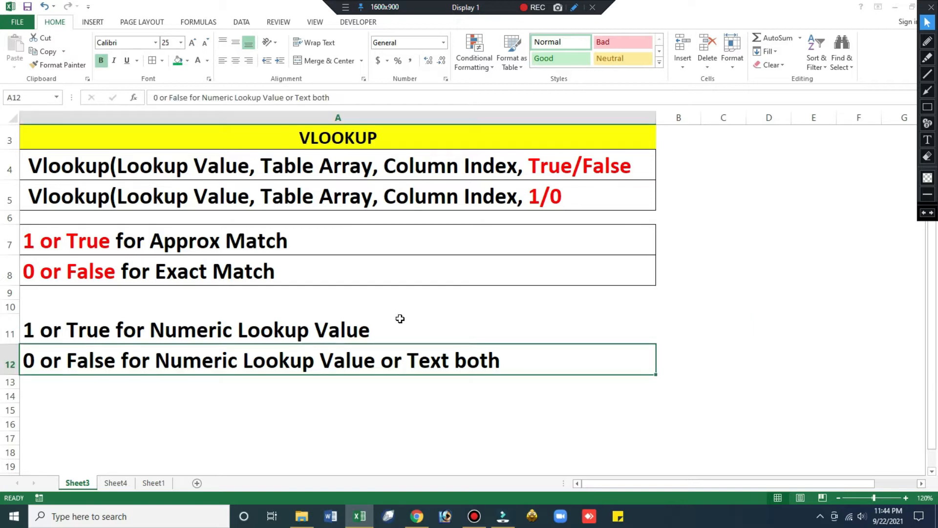
pyautogui.hotkey('ctrl', 'pagedown')
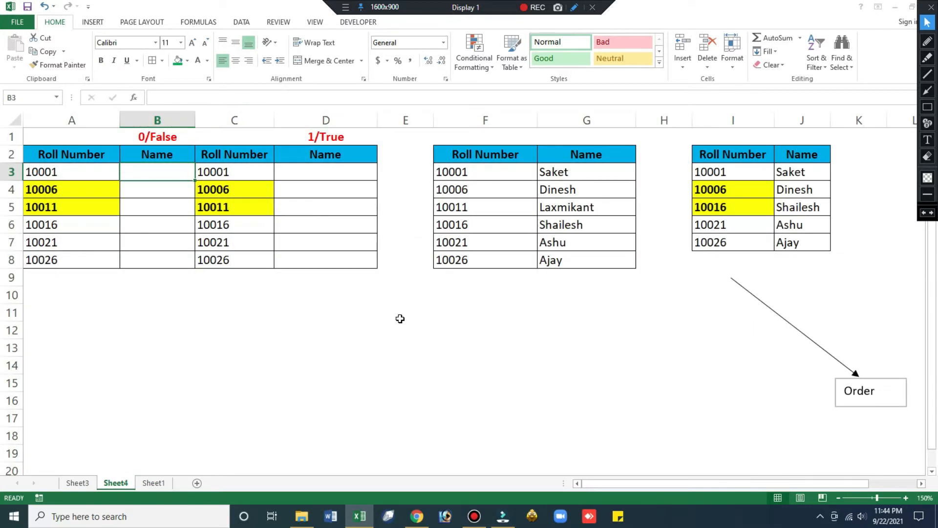
pyautogui.click(272, 236)
pyautogui.moveTo(79, 171); pyautogui.dragTo(78, 259)
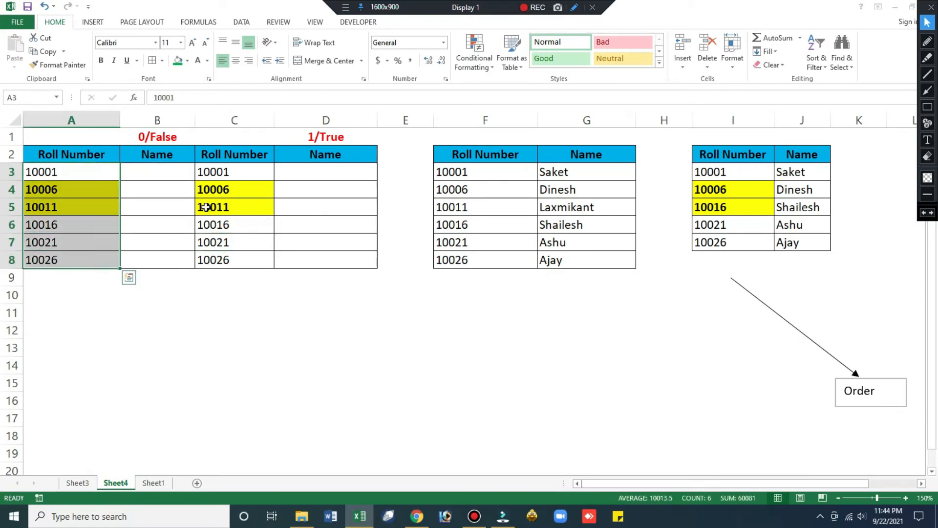
pyautogui.click(89, 184)
pyautogui.click(477, 187)
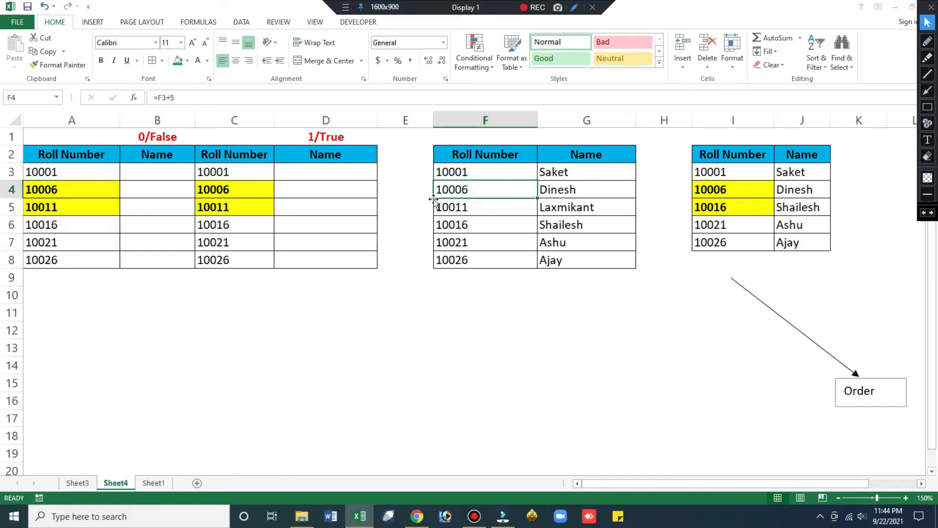
pyautogui.click(235, 182)
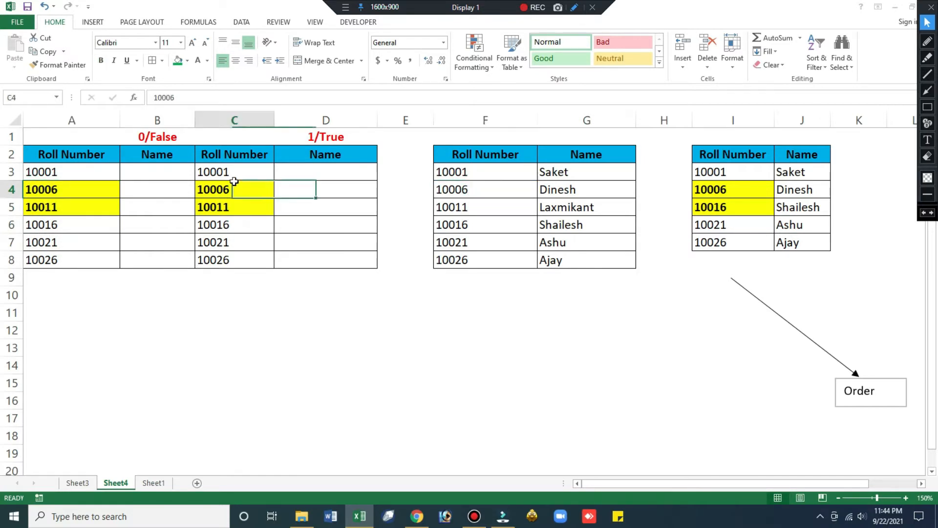
pyautogui.click(812, 169)
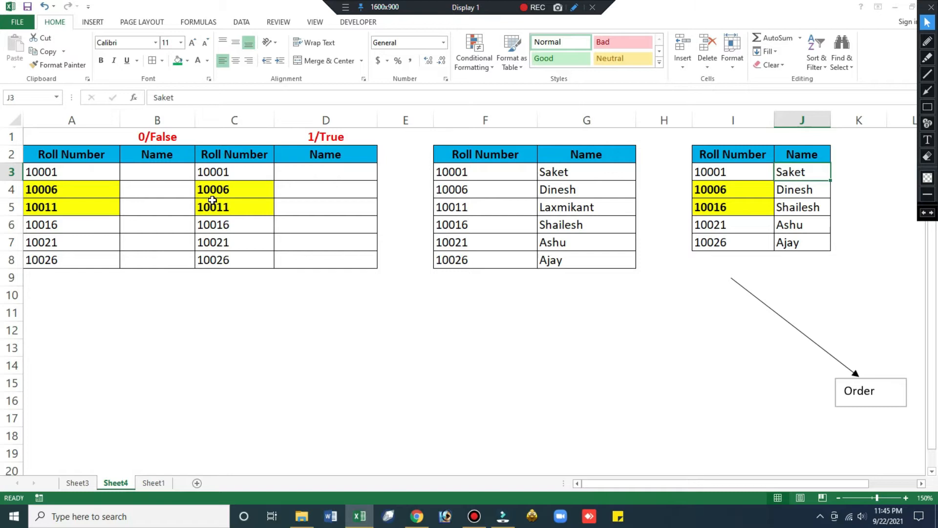
# - Enter the exact-match formula =VLOOKUP(A3,$F$2:$G$8,2,0) in cell B3 under the 0/False heading
pyautogui.click(177, 174)
pyautogui.write('=VLOOKUP(')
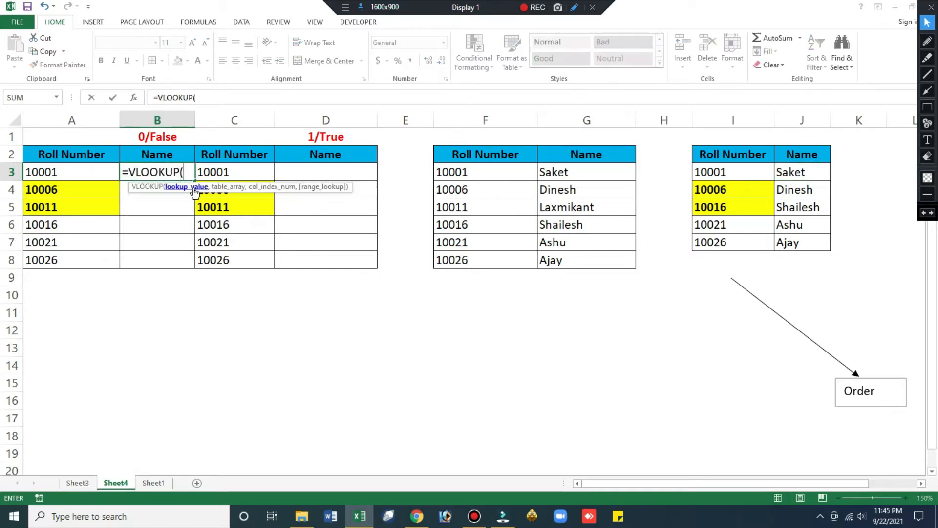
pyautogui.click(67, 178)
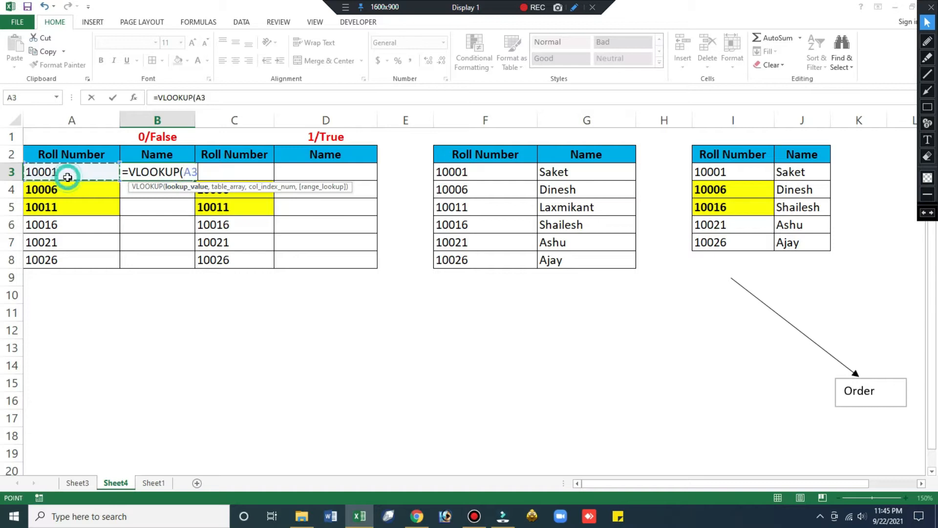
pyautogui.write(',')
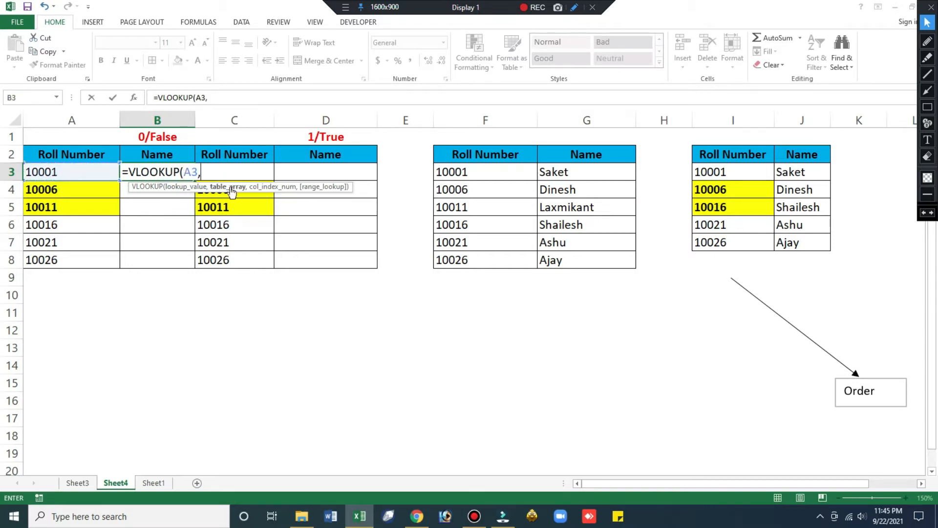
pyautogui.click(498, 157)
pyautogui.hotkey('shift', 'Right')
pyautogui.hotkey('ctrl', 'shift', 'Down')
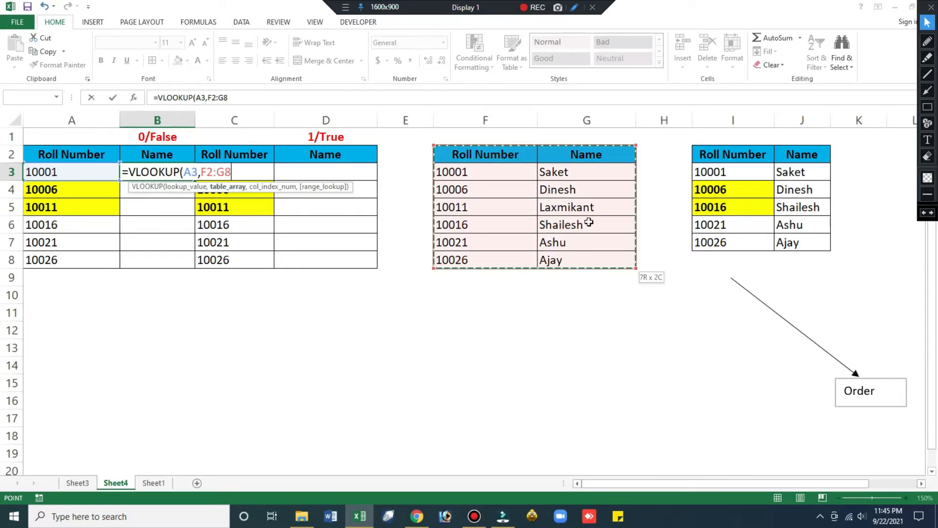
pyautogui.press('F4')
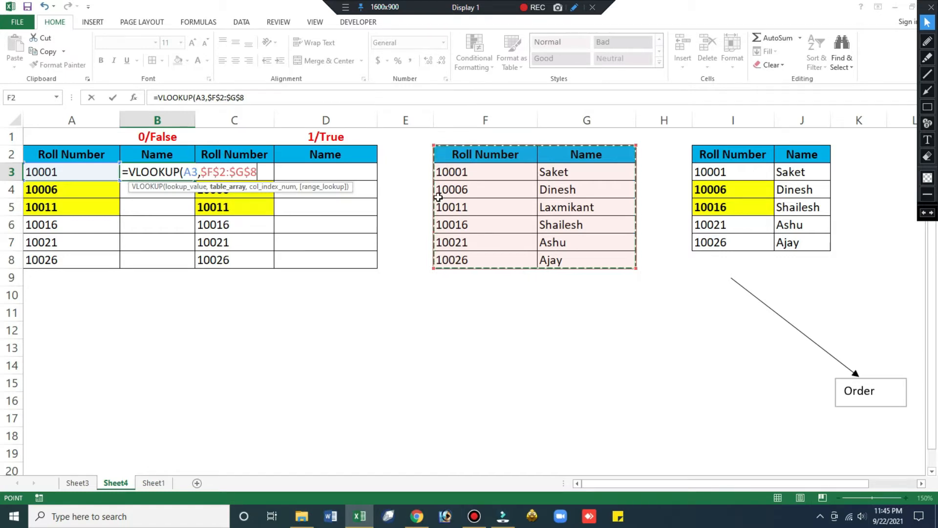
pyautogui.write(',')
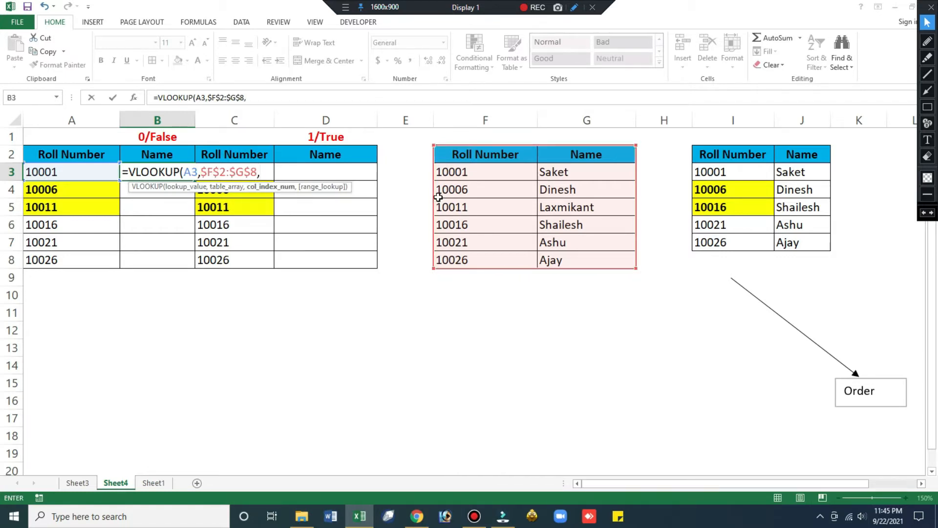
pyautogui.write('2,')
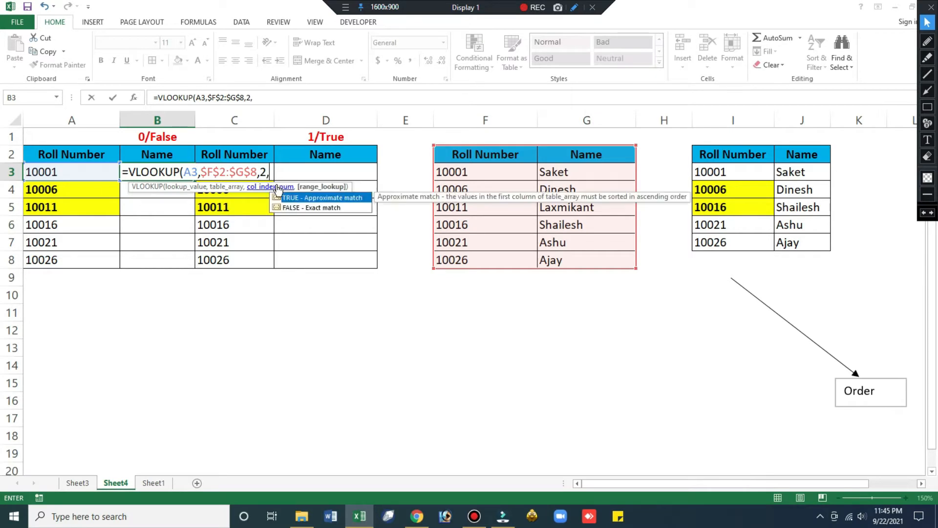
pyautogui.write('0)')
pyautogui.press('Return')
# - Copy the exact-match formula from B3 through B8 to fill the first Name column
pyautogui.click(186, 170)
pyautogui.hotkey('ctrl', 'c')
pyautogui.keyDown('shift'); pyautogui.click(166, 265); pyautogui.keyUp('shift')
pyautogui.hotkey('ctrl', 'v')
pyautogui.press('Escape')
# - Enter the approximate-match formula =VLOOKUP(A3,$I$2:$J$7,2,1) in cell D3 under the 1/True heading
pyautogui.click(320, 170)
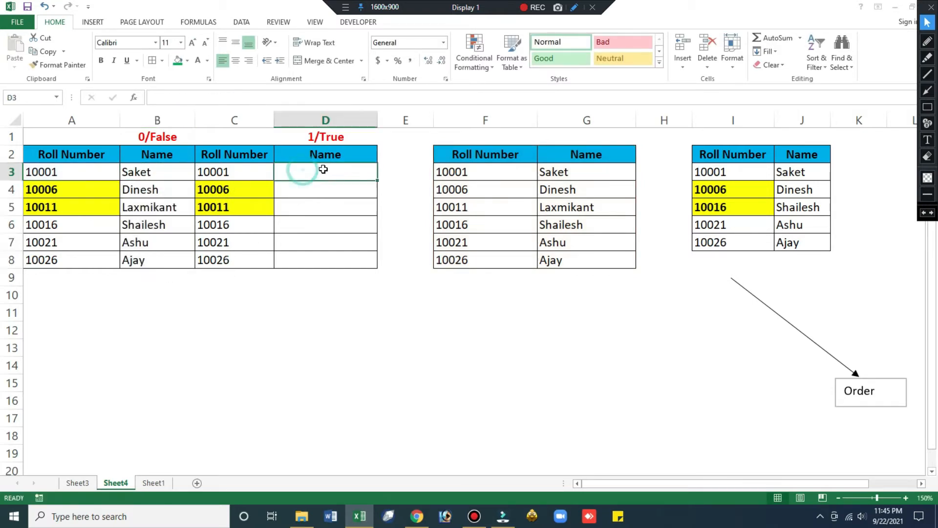
pyautogui.write('=vl')
pyautogui.press('Tab')
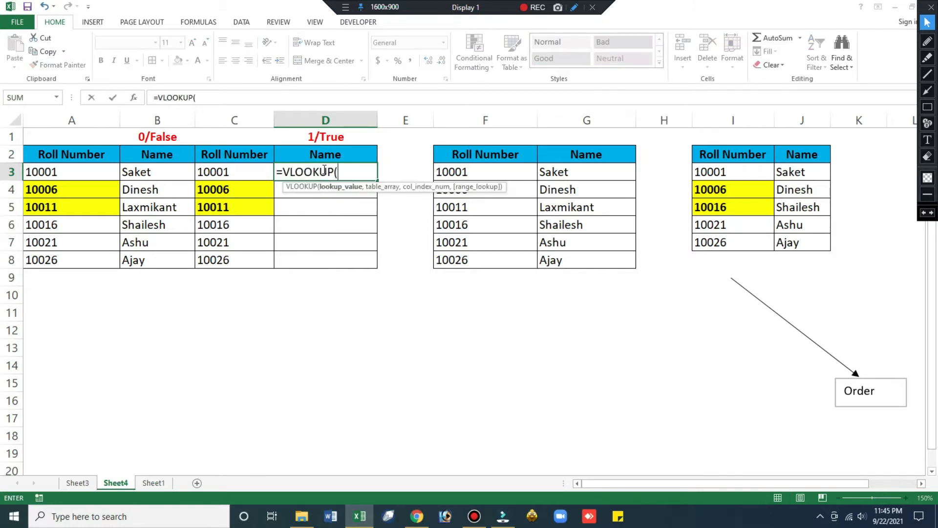
pyautogui.click(73, 176)
pyautogui.write(',')
pyautogui.click(718, 154)
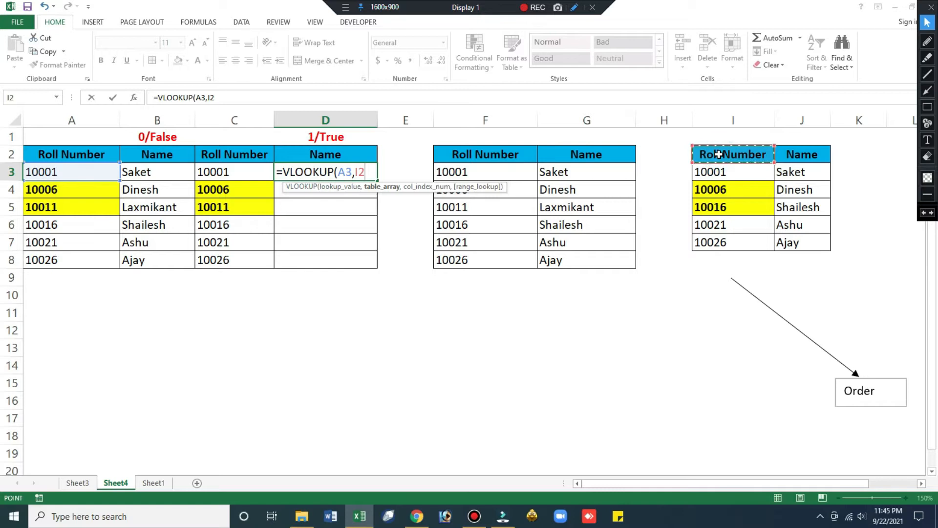
pyautogui.hotkey('shift', 'Right')
pyautogui.hotkey('shift', 'Down')
pyautogui.hotkey('shift', 'Down')
pyautogui.hotkey('shift', 'Down')
pyautogui.hotkey('shift', 'Down')
pyautogui.hotkey('shift', 'Down')
pyautogui.press('F4')
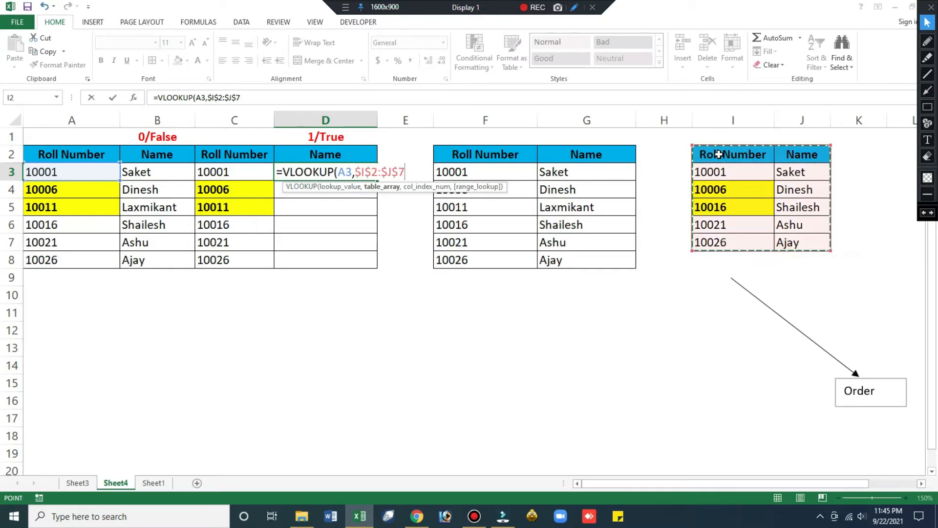
pyautogui.write(',2')
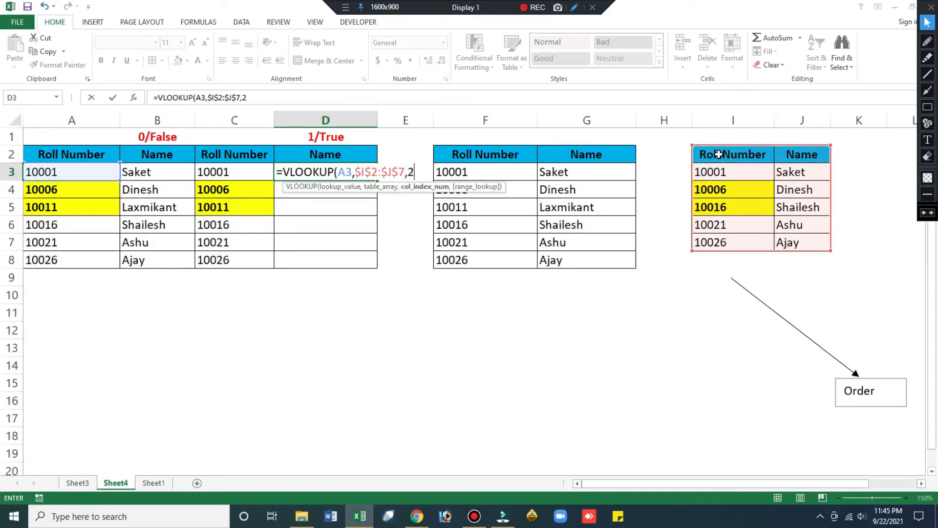
pyautogui.write(',1')
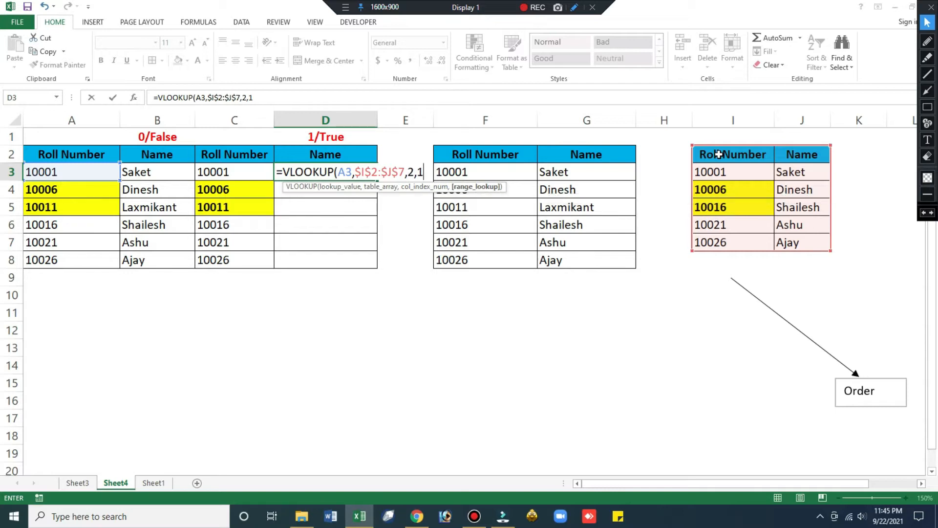
pyautogui.press('Return')
# - Copy the approximate-match formula from D3 down to D8 to fill the second Name column
pyautogui.click(350, 174)
pyautogui.hotkey('ctrl', 'c')
pyautogui.moveTo(320, 190); pyautogui.dragTo(342, 253)
pyautogui.hotkey('ctrl', 'v')
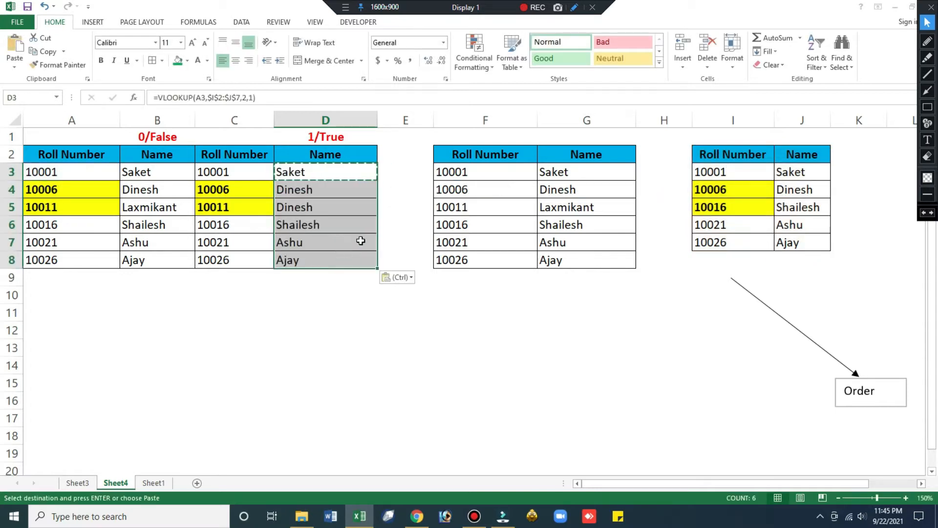
# - Format the two approximate-match results in D4 and D5 with red, bold text
pyautogui.click(317, 183)
pyautogui.press('Escape')
pyautogui.keyDown('ctrl'); pyautogui.click(315, 204); pyautogui.keyUp('ctrl')
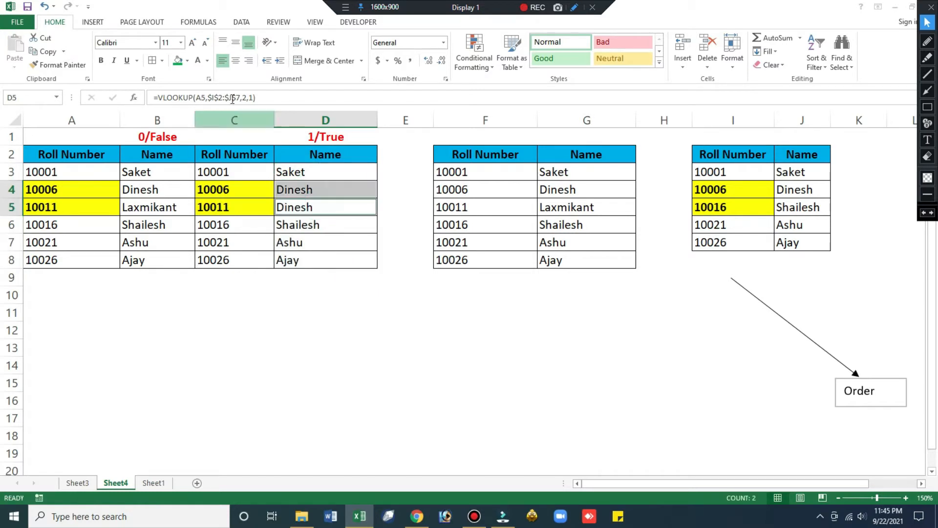
pyautogui.click(207, 60)
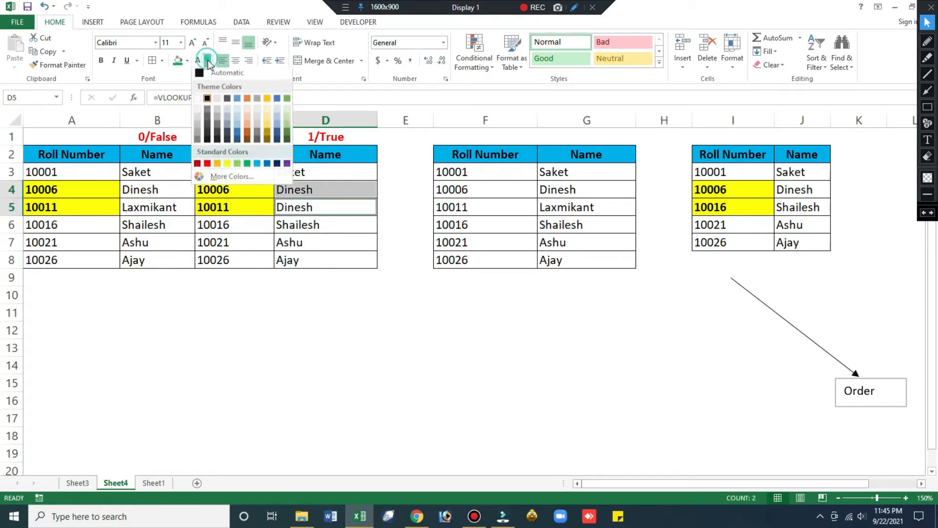
pyautogui.click(210, 164)
pyautogui.hotkey('ctrl', 'b')
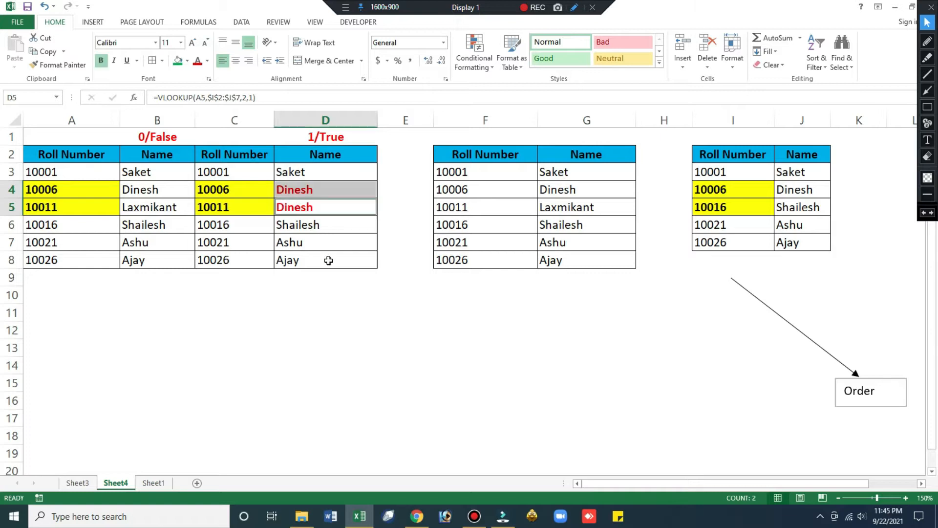
# - Check the exact-match formula in B3 and compare roll number 10006 in cells A4 and I4
pyautogui.click(328, 260)
pyautogui.click(141, 176)
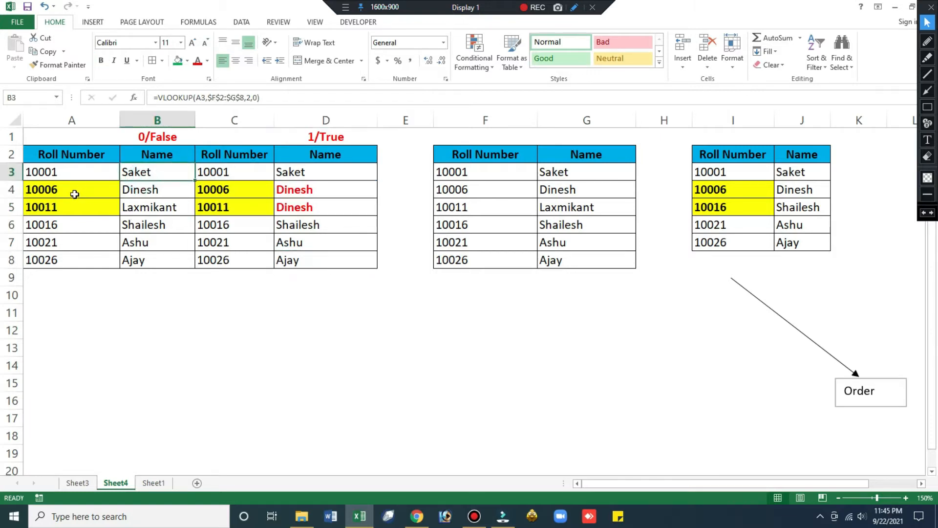
pyautogui.click(44, 190)
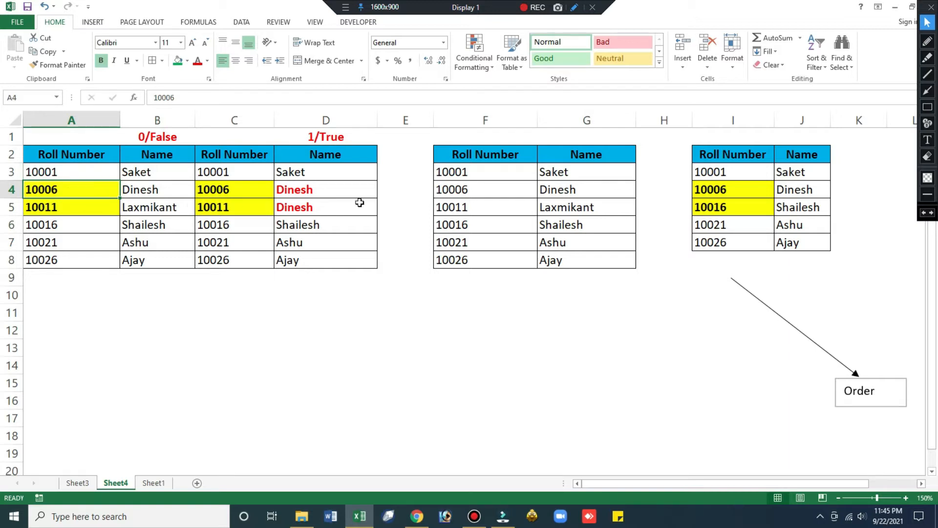
pyautogui.click(722, 193)
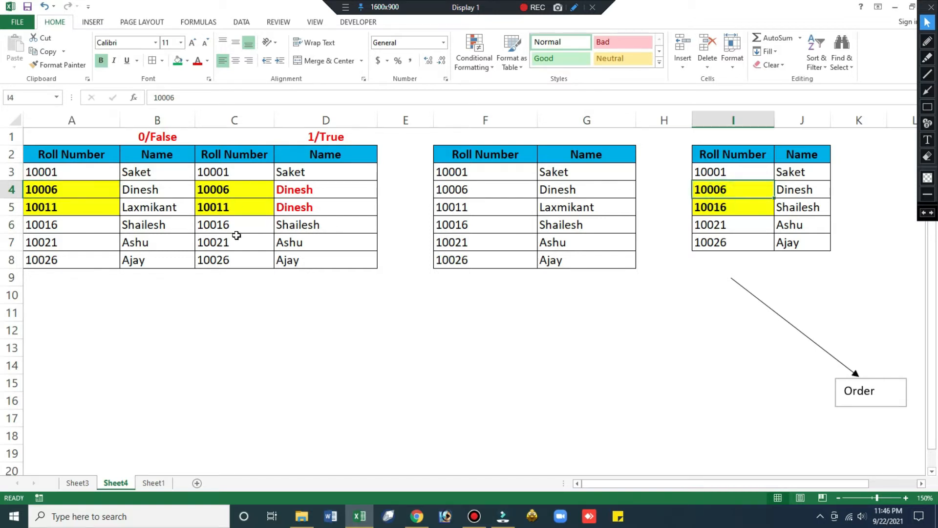
# - Draw temporary red annotation lines linking roll numbers 10006 and 10016 in column A to column I, and clear them
pyautogui.click(927, 74)
pyautogui.moveTo(86, 189); pyautogui.dragTo(708, 189)
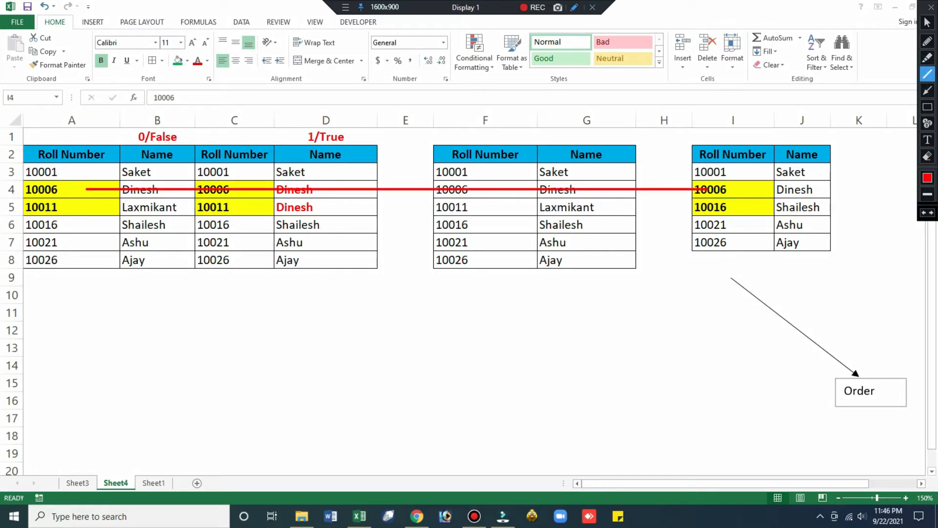
pyautogui.moveTo(45, 228); pyautogui.dragTo(710, 208)
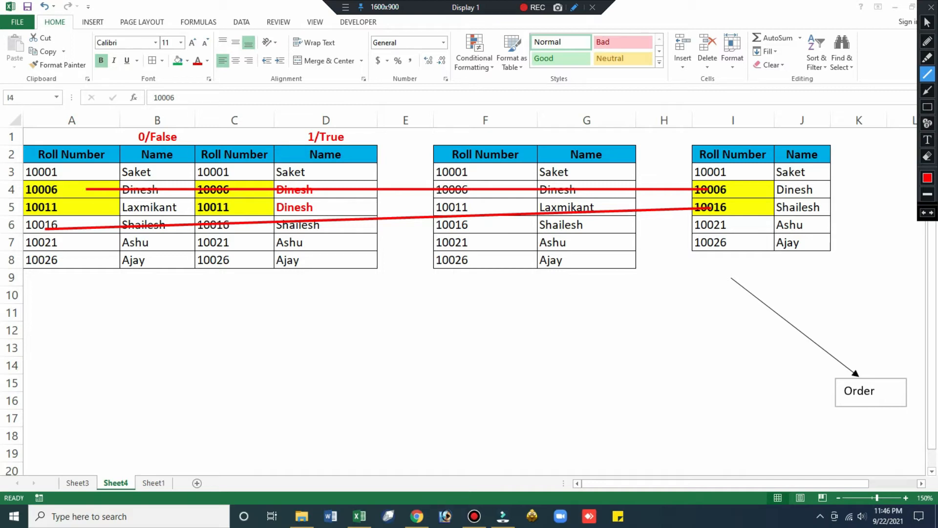
pyautogui.click(927, 213)
pyautogui.click(927, 213)
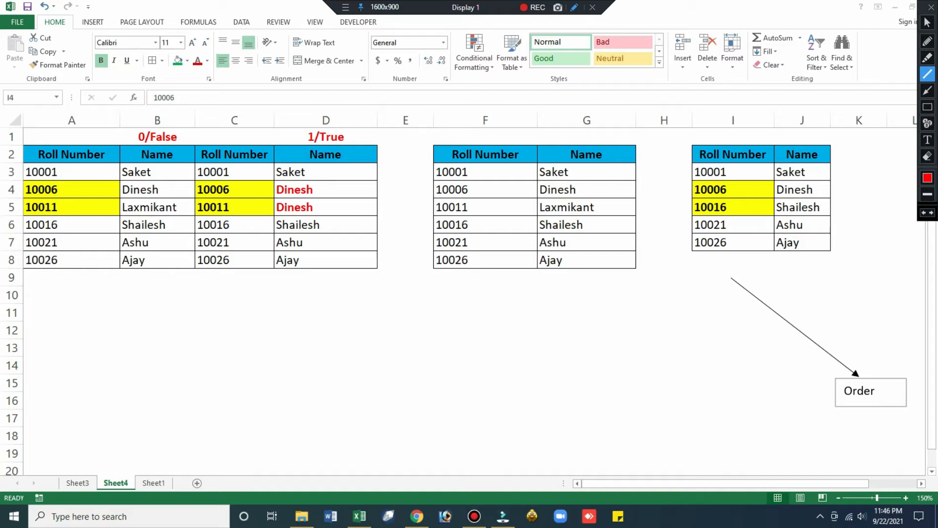
pyautogui.click(927, 22)
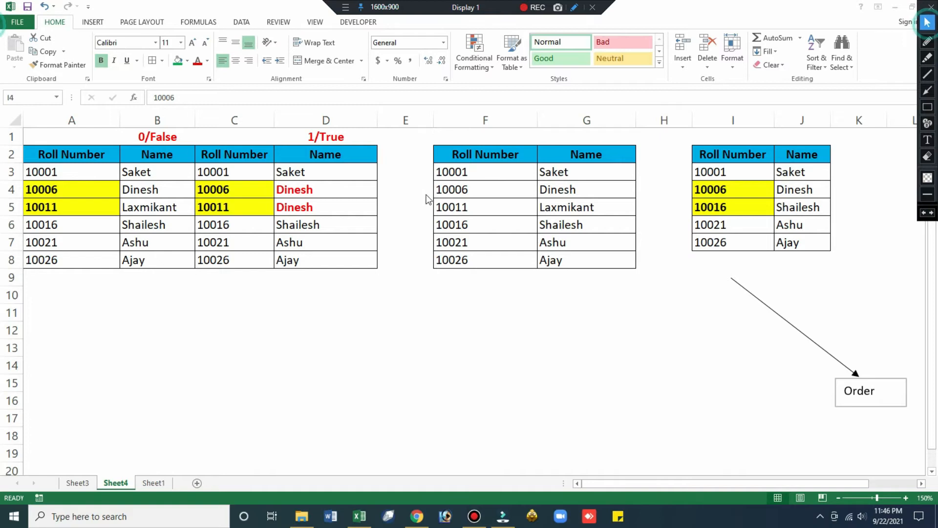
# - Inspect the approximate-match formulas in D4 and D5 and the cells and table range they reference
pyautogui.doubleClick(324, 188)
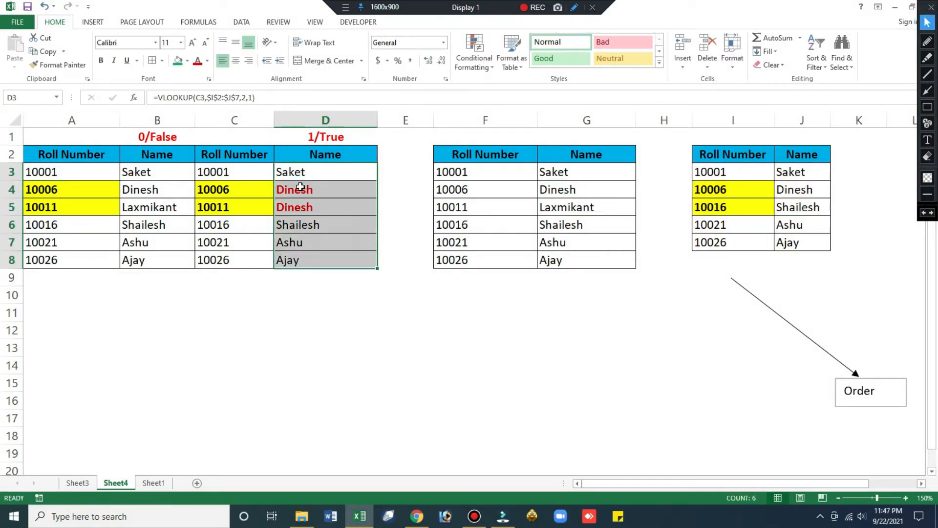
pyautogui.click(300, 188)
pyautogui.doubleClick(292, 194)
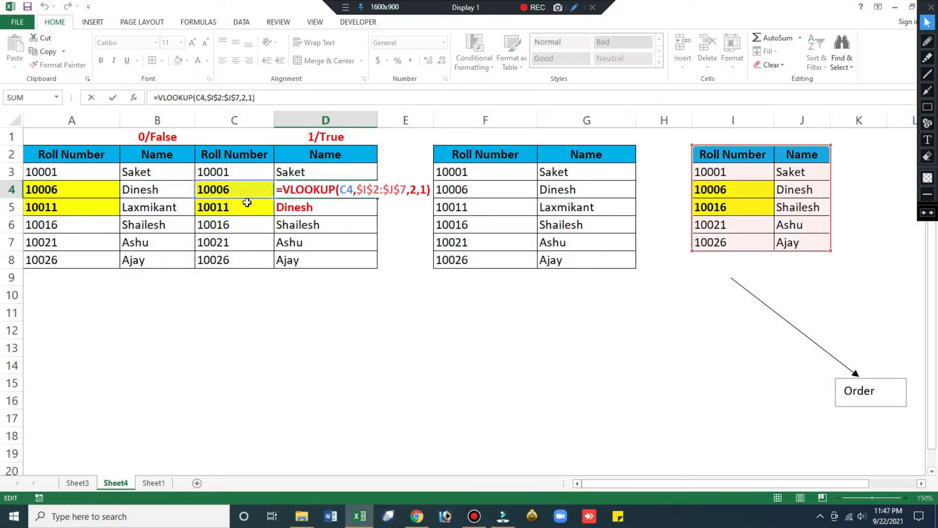
pyautogui.press('Escape')
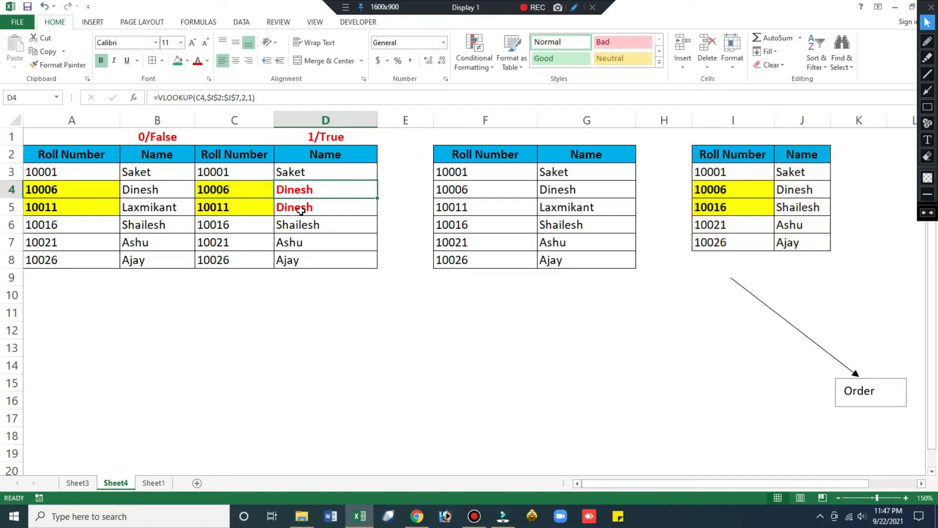
pyautogui.click(301, 211)
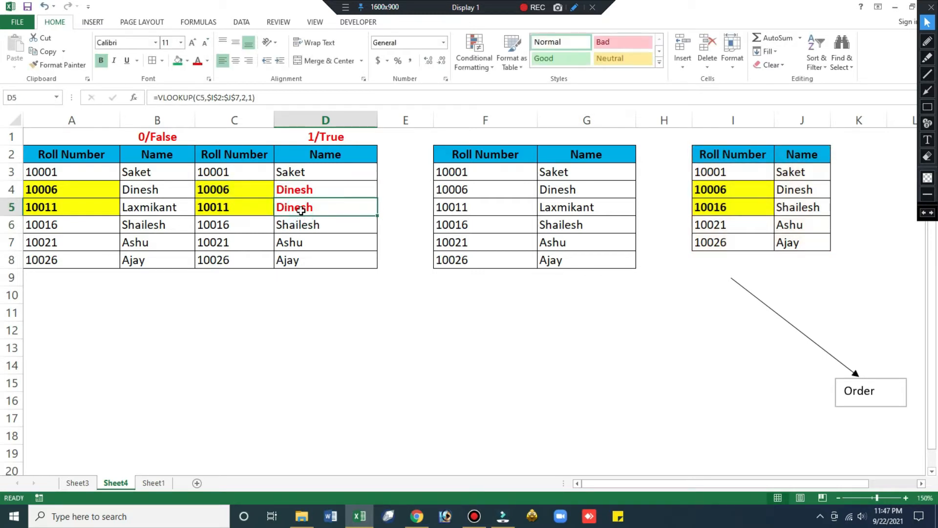
pyautogui.click(297, 193)
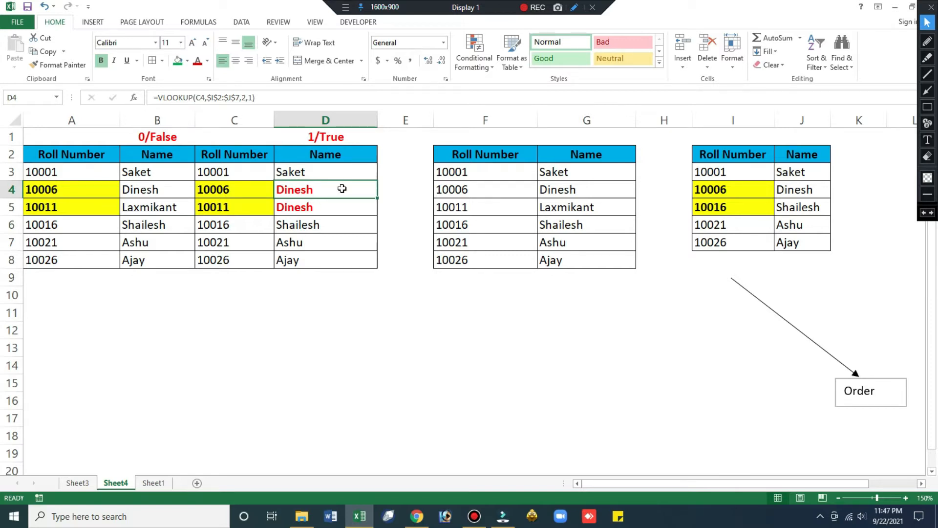
# - Compare roll number 10006 and its name in I4 and J4 with the roll number in C5
pyautogui.click(722, 190)
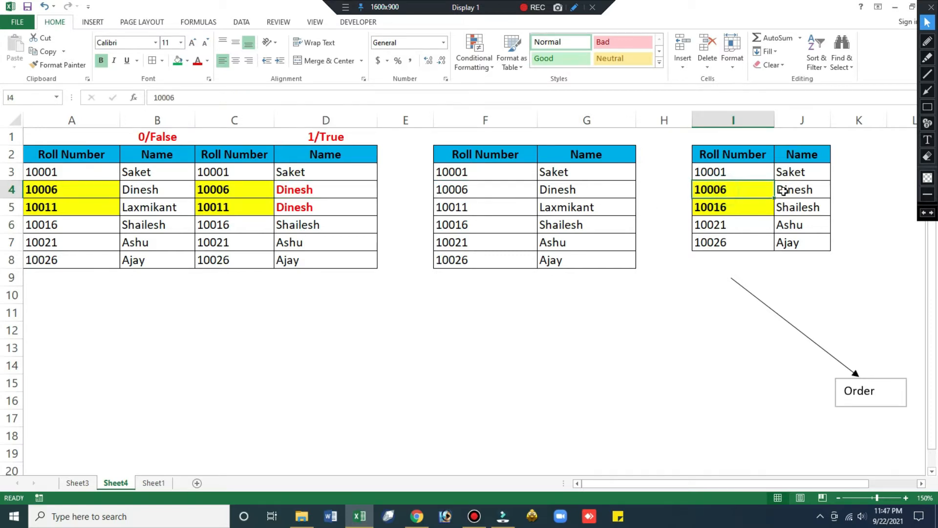
pyautogui.click(791, 191)
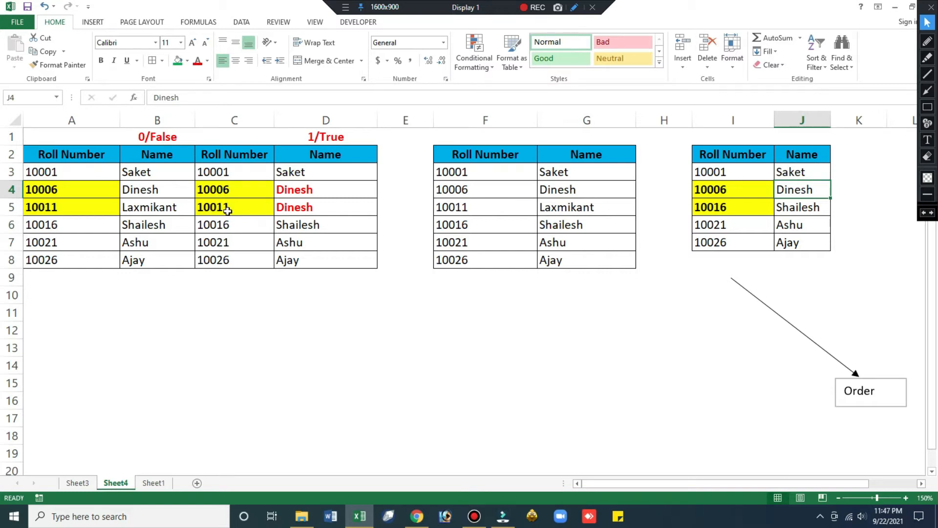
pyautogui.click(255, 213)
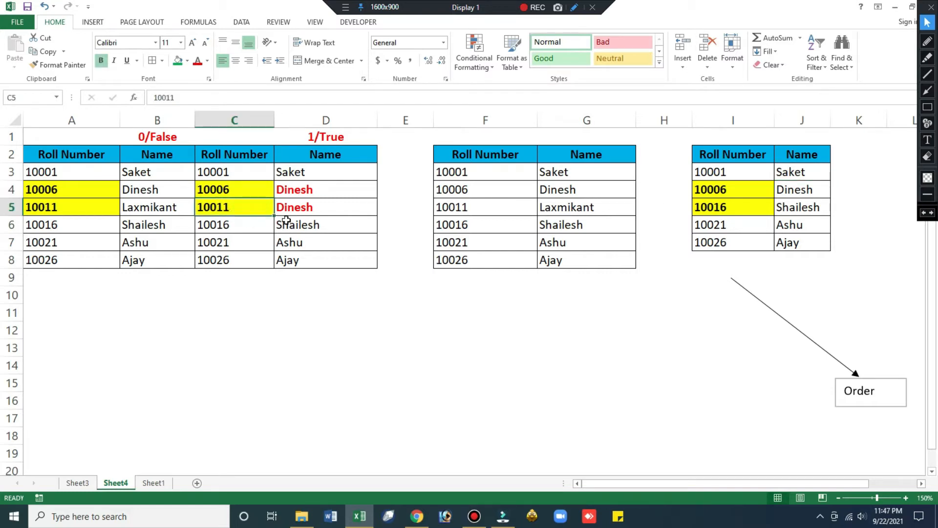
# - Highlight roll number 10016 in C6 with a green fill and bold text
pyautogui.click(227, 225)
pyautogui.click(178, 60)
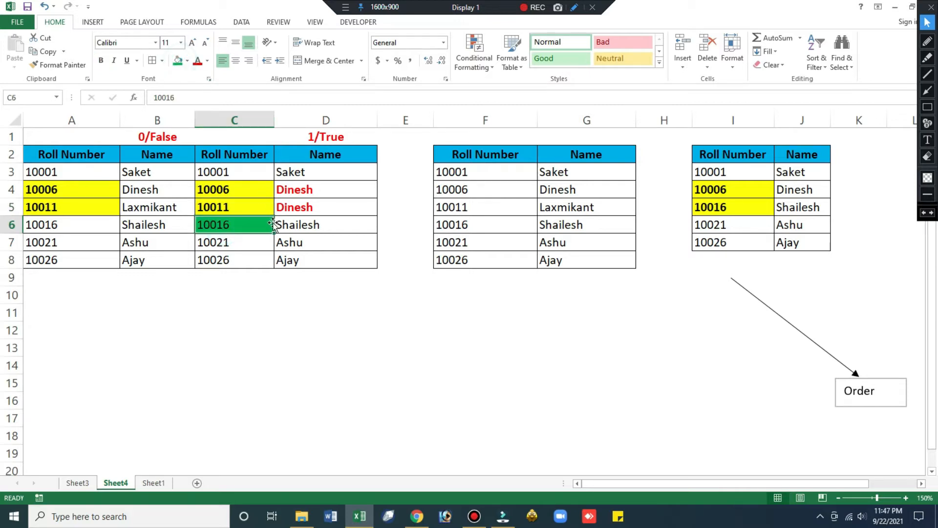
pyautogui.hotkey('ctrl', 'b')
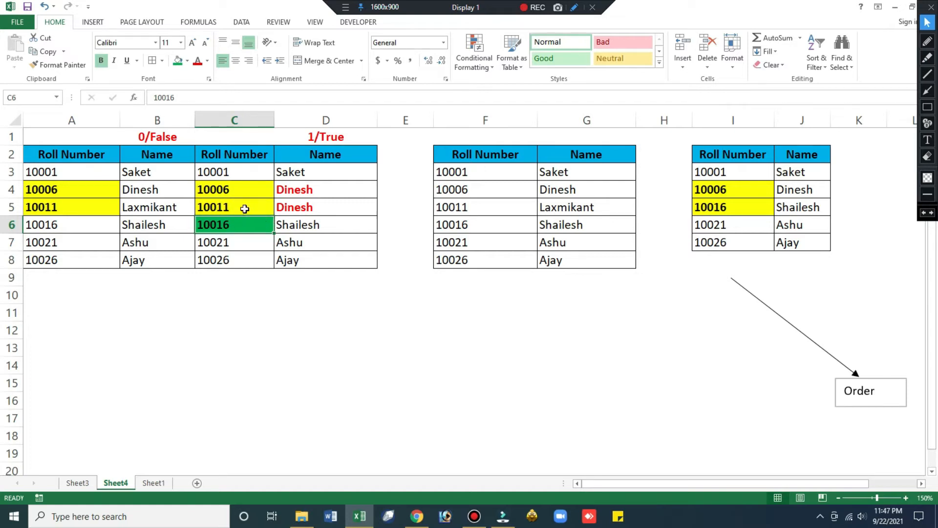
# - Check roll number 10016 in I5 and test the approximate match by setting C5 to 10015.99
pyautogui.click(717, 210)
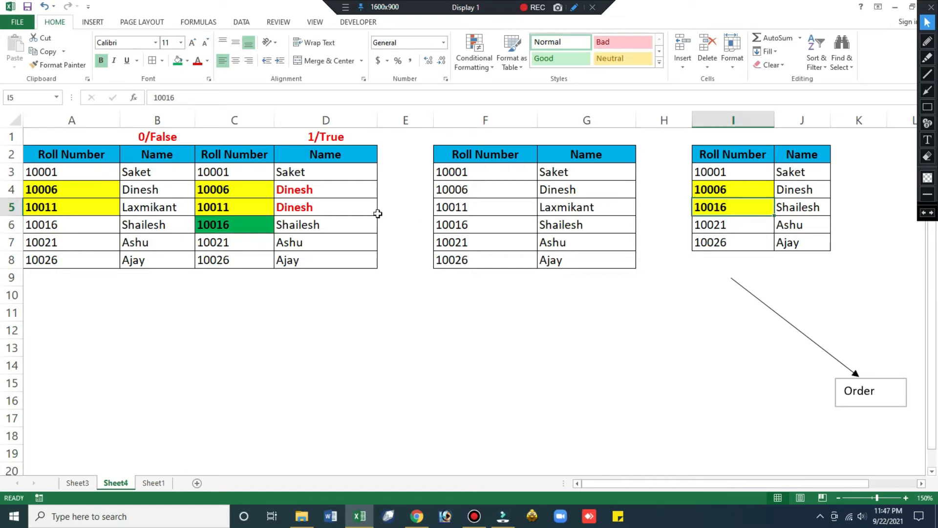
pyautogui.click(238, 209)
pyautogui.write('100')
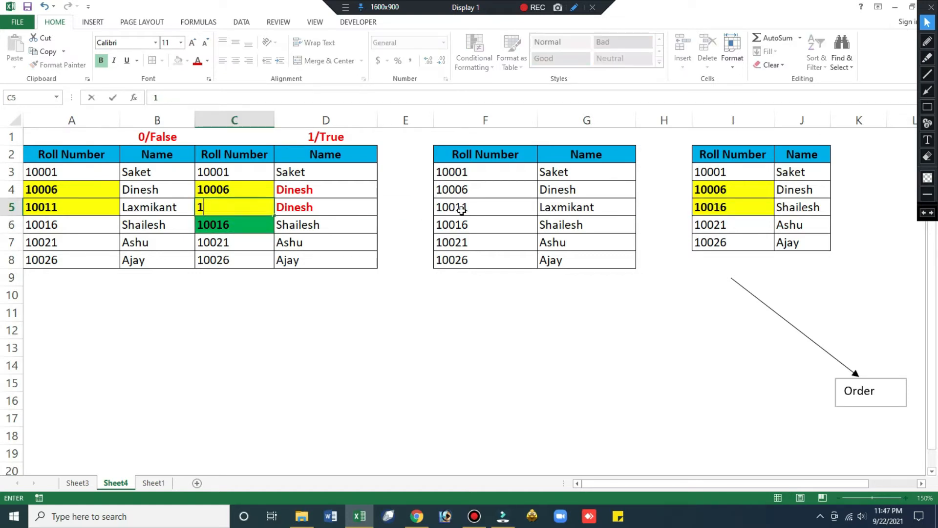
pyautogui.write('15.99')
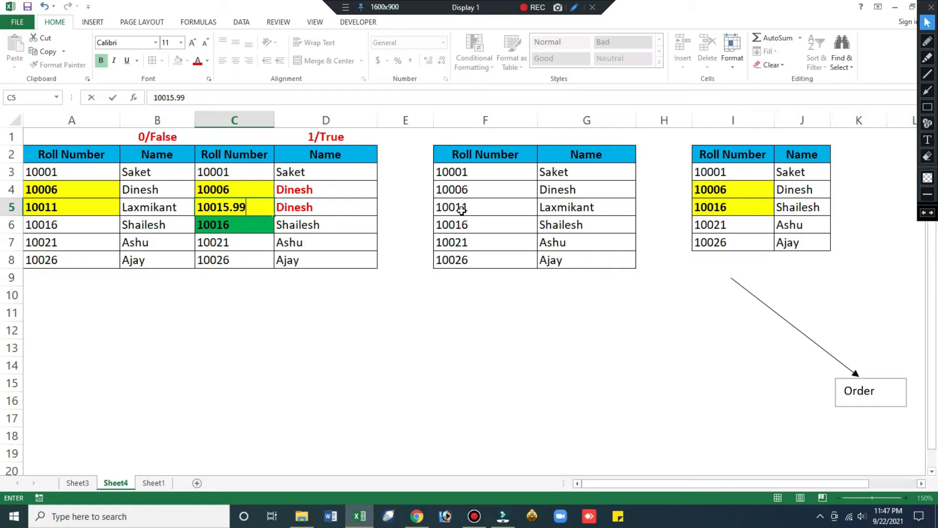
pyautogui.press('Return')
# - Set the roll number in C5 to 10016
pyautogui.press('Up')
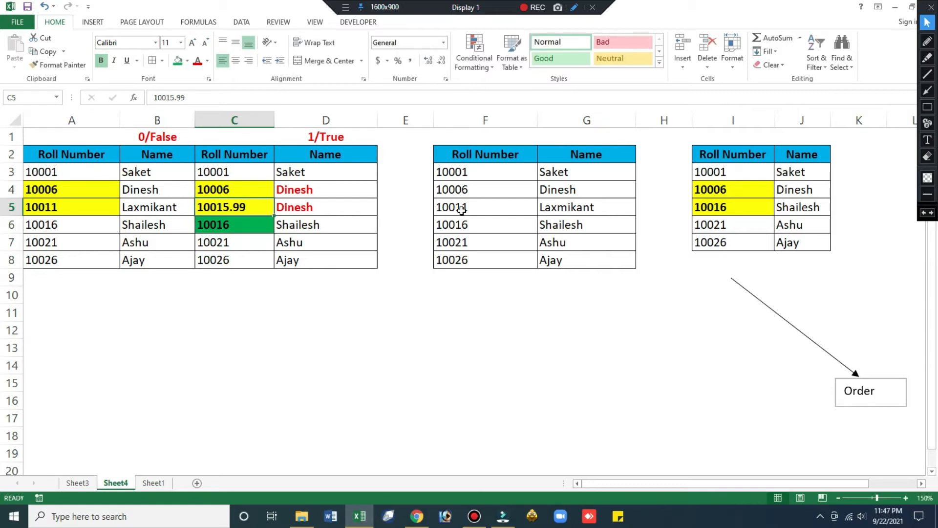
pyautogui.write('10')
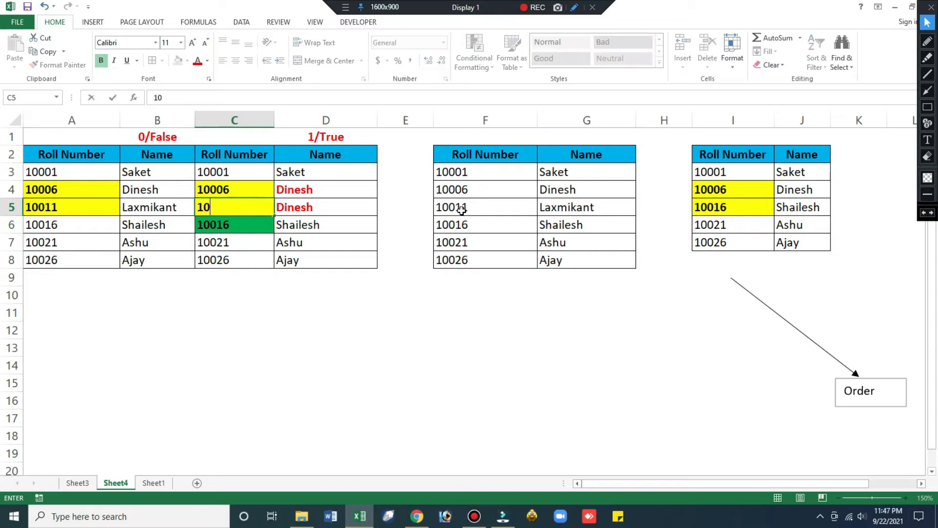
pyautogui.write('016')
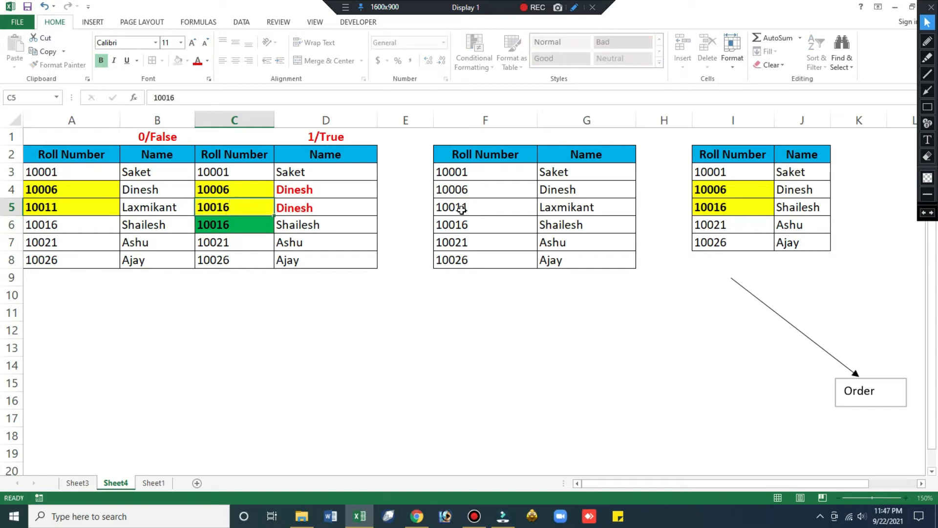
pyautogui.press('Return')
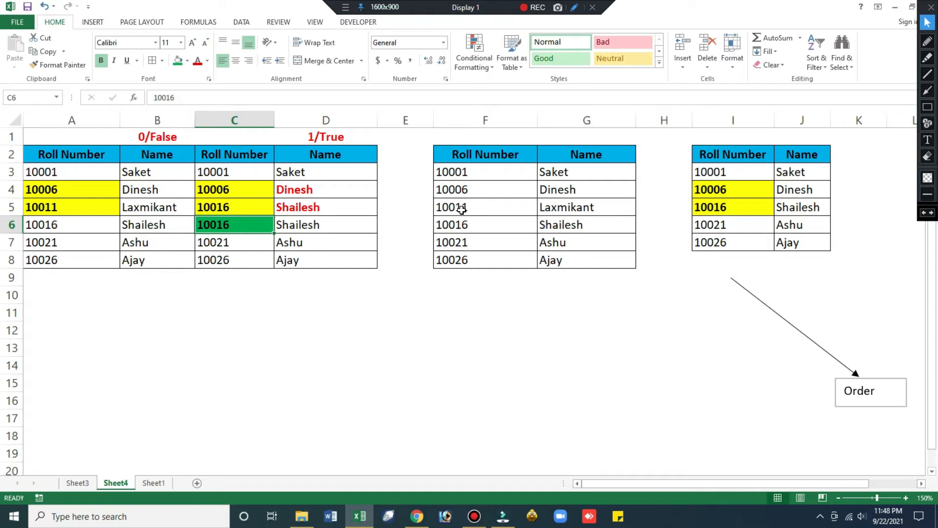
# - Open Sheet1 and examine the employee names, claims processed and productive hours columns
pyautogui.hotkey('ctrl', 'pagedown')
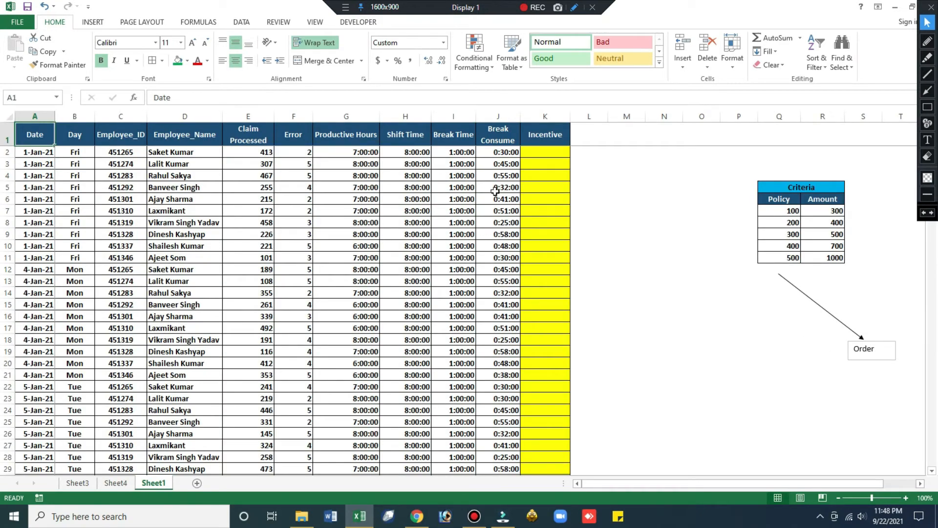
pyautogui.moveTo(568, 116); pyautogui.dragTo(569, 116)
pyautogui.click(256, 150)
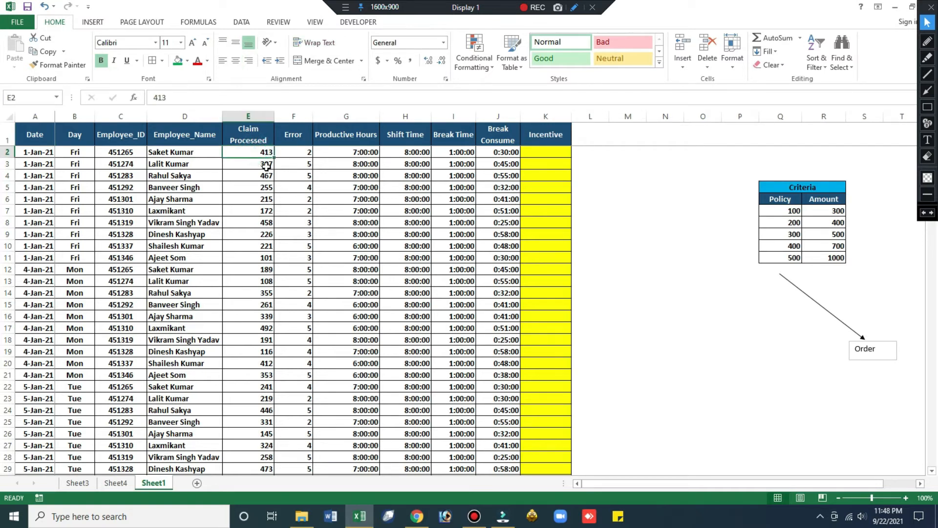
pyautogui.click(187, 168)
pyautogui.click(182, 247)
pyautogui.click(188, 304)
pyautogui.click(258, 387)
pyautogui.click(376, 326)
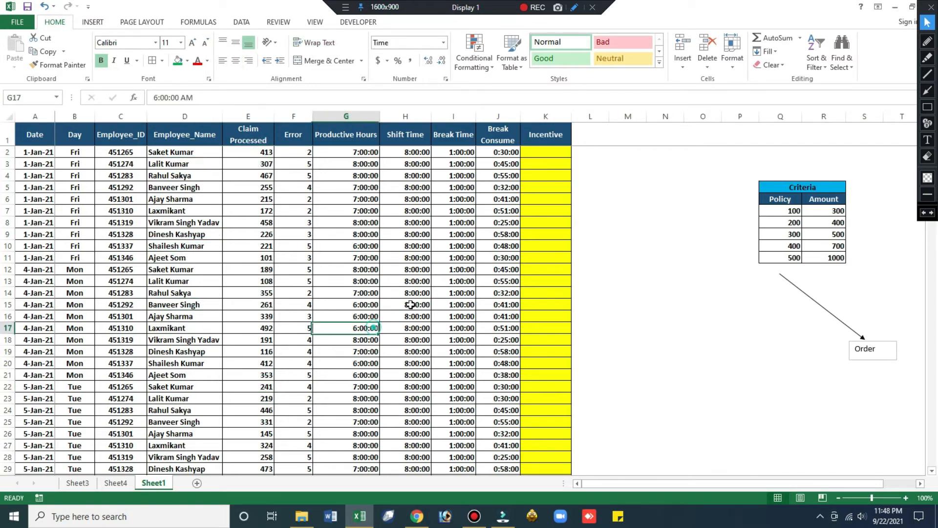
# - Copy the Policy header from the Criteria table over the Claim Processed header in E1
pyautogui.moveTo(764, 482); pyautogui.dragTo(801, 481)
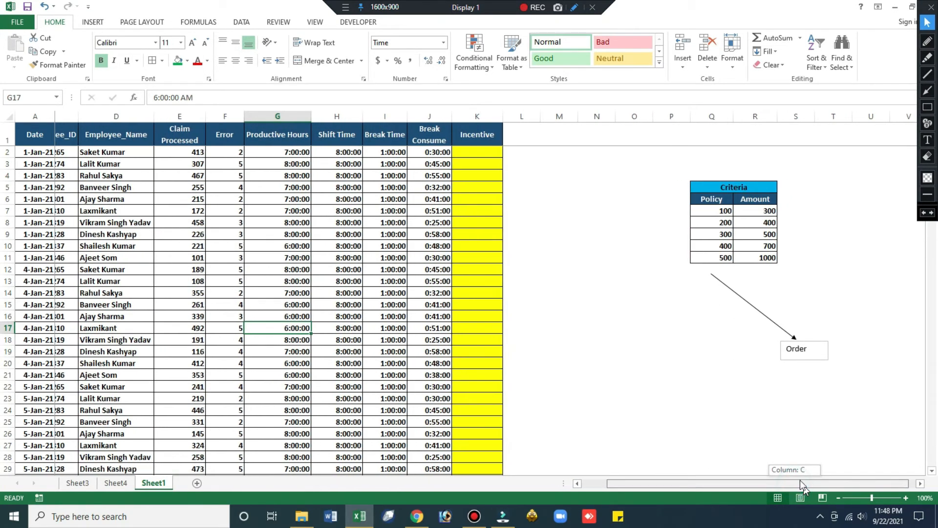
pyautogui.click(700, 210)
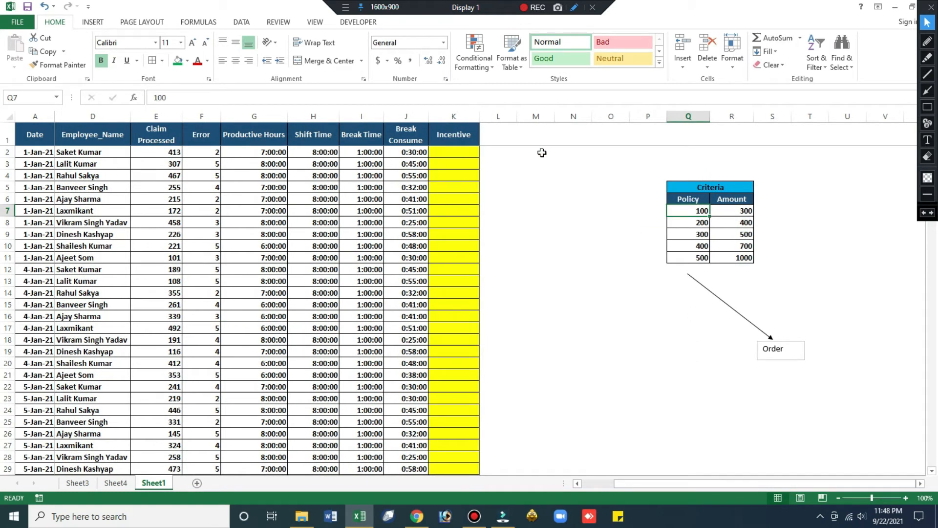
pyautogui.click(686, 198)
pyautogui.hotkey('ctrl', 'c')
pyautogui.click(157, 134)
pyautogui.hotkey('ctrl', 'v')
pyautogui.press('Escape')
# - Examine the Criteria table's policy thresholds and the matching incentive amounts from 100 to 400 policies
pyautogui.click(697, 213)
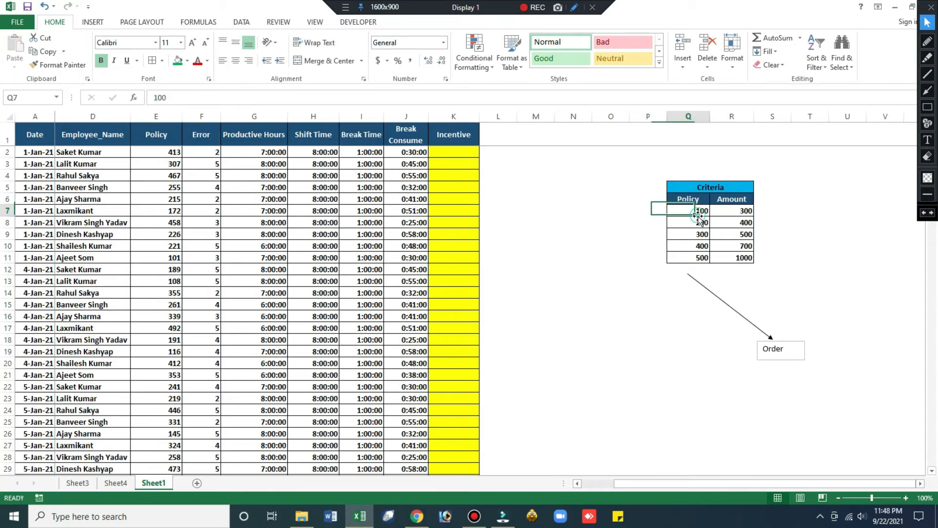
pyautogui.click(743, 210)
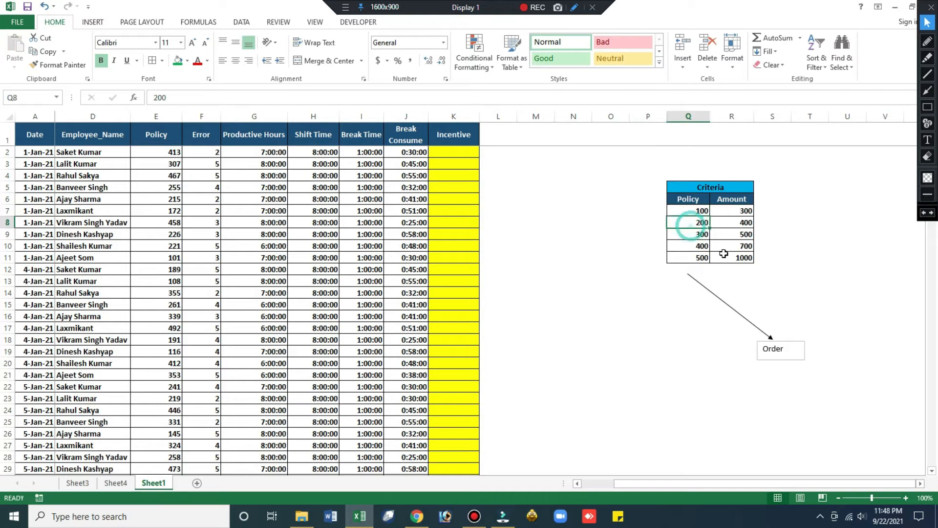
pyautogui.click(746, 222)
pyautogui.click(693, 238)
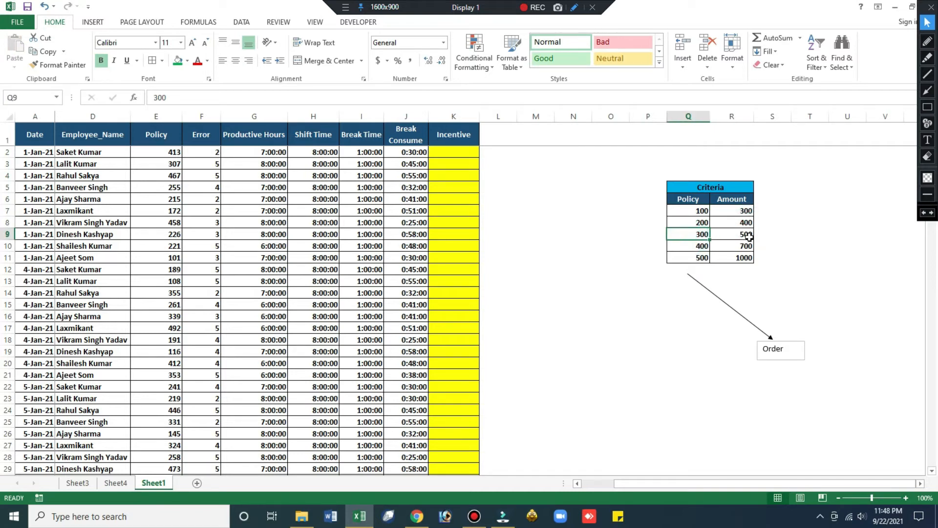
pyautogui.click(749, 237)
pyautogui.click(691, 251)
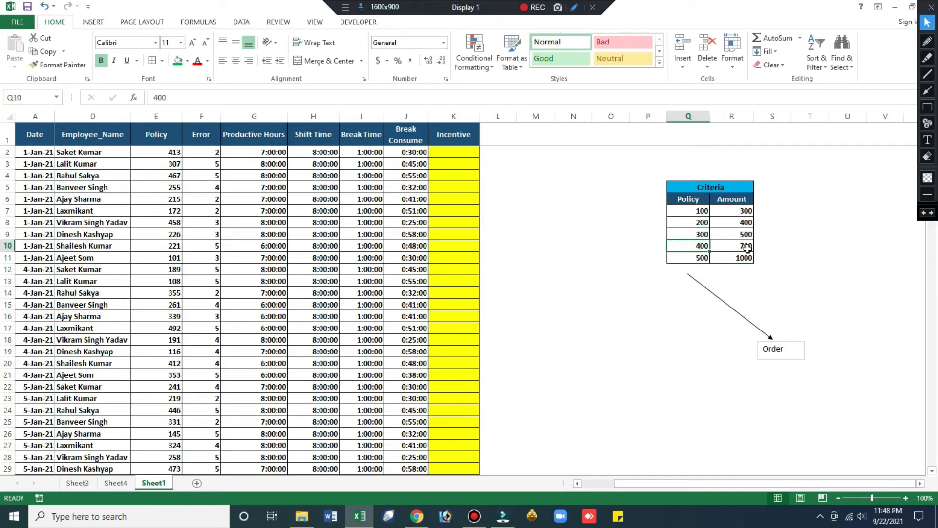
pyautogui.click(747, 248)
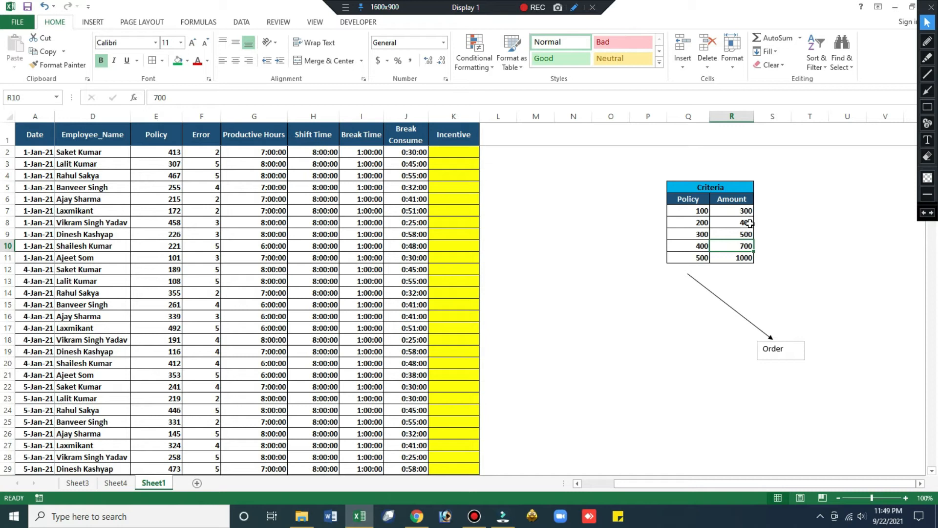
# - View the sort order options for the Policy column of the Criteria table without applying any
pyautogui.click(692, 211)
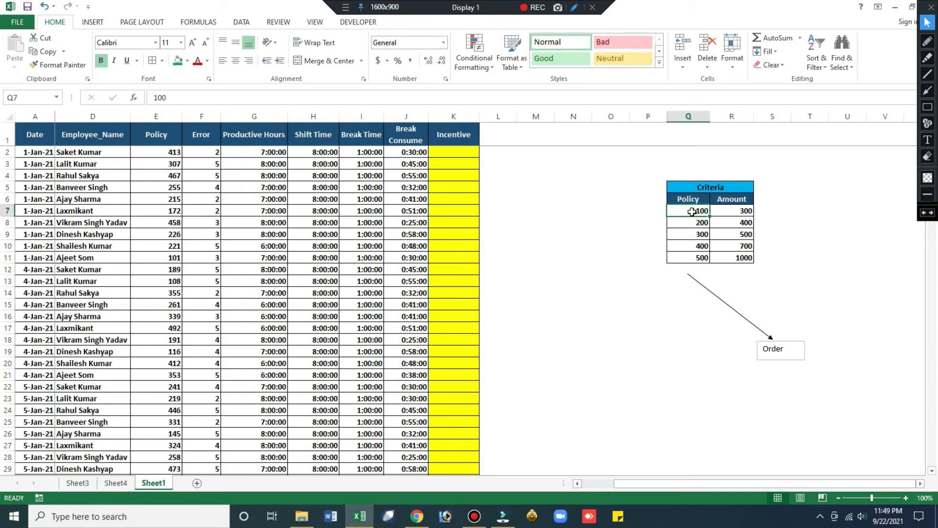
pyautogui.rightClick(691, 211)
pyautogui.moveTo(725, 365)
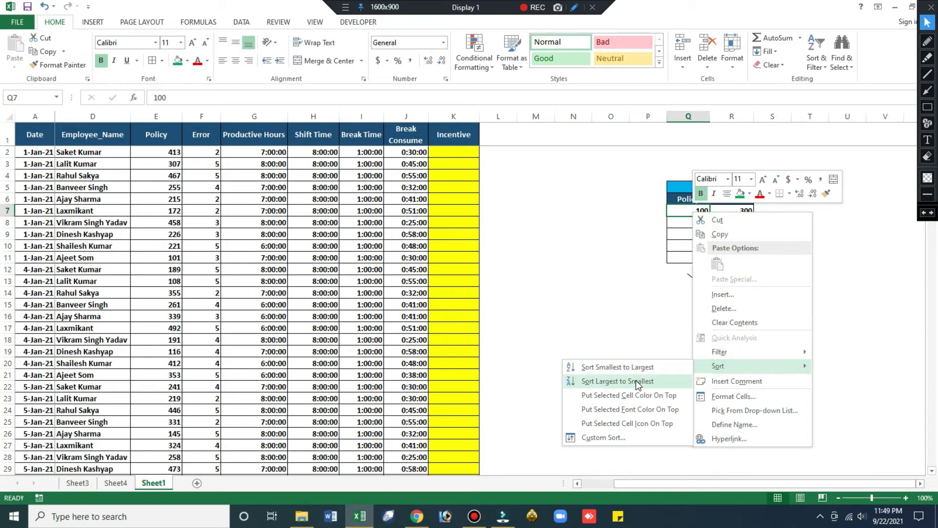
pyautogui.click(607, 259)
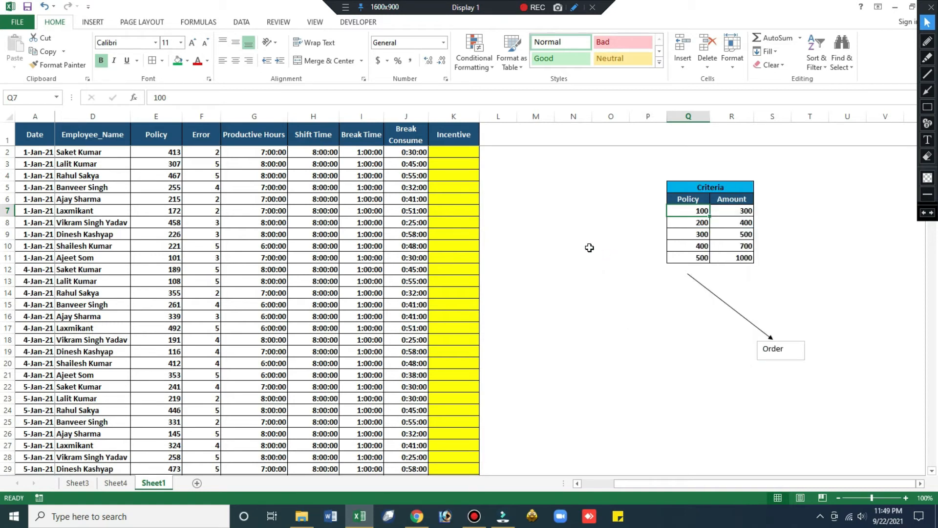
# - Center-align the policy and amount values in Q7:R11 of the Criteria table
pyautogui.moveTo(690, 210); pyautogui.dragTo(732, 264)
pyautogui.hotkey('alt', 'h')
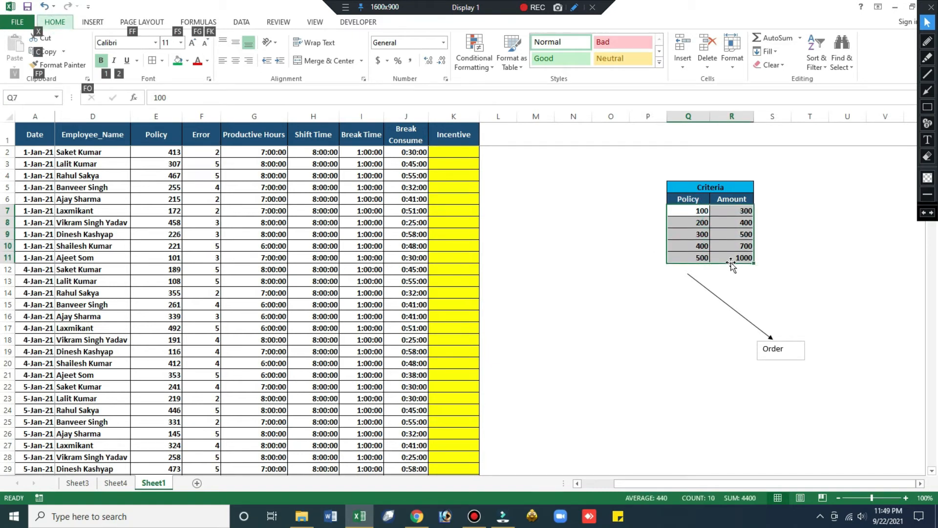
pyautogui.press('a')
pyautogui.press('c')
pyautogui.press('Left')
pyautogui.press('Left')
pyautogui.press('Left')
pyautogui.press('Left')
pyautogui.press('Left')
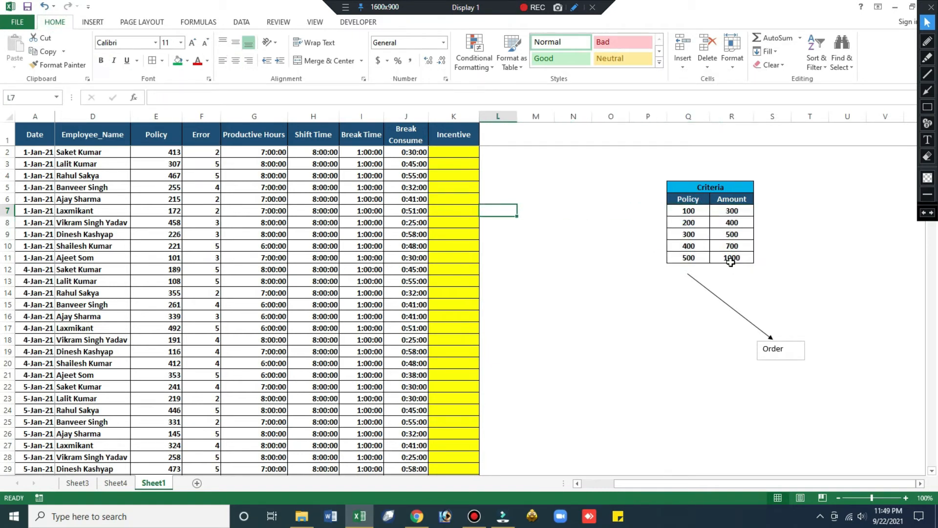
pyautogui.hotkey('ctrl', 'Up')
pyautogui.press('Left')
pyautogui.hotkey('ctrl', 'Right')
pyautogui.hotkey('ctrl', 'Left')
pyautogui.hotkey('ctrl', 'Left')
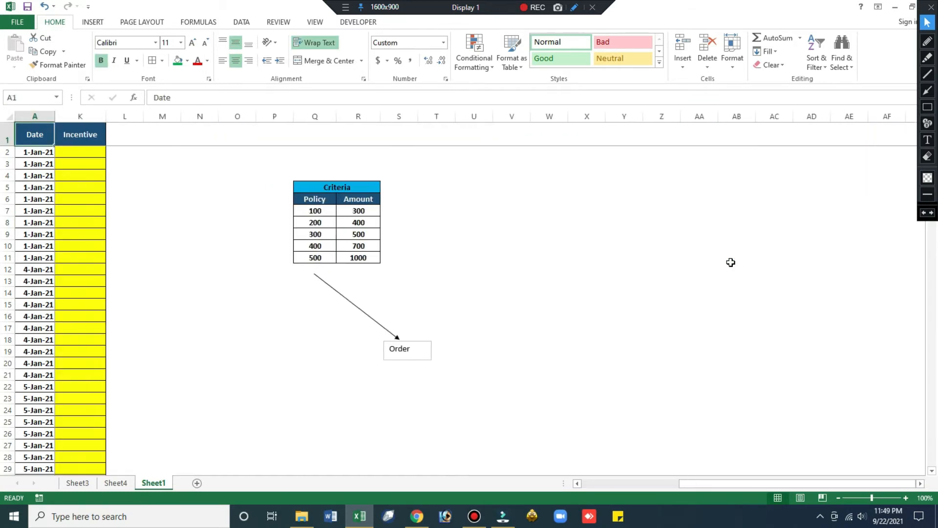
pyautogui.press('Right')
pyautogui.press('Right')
pyautogui.press('Right')
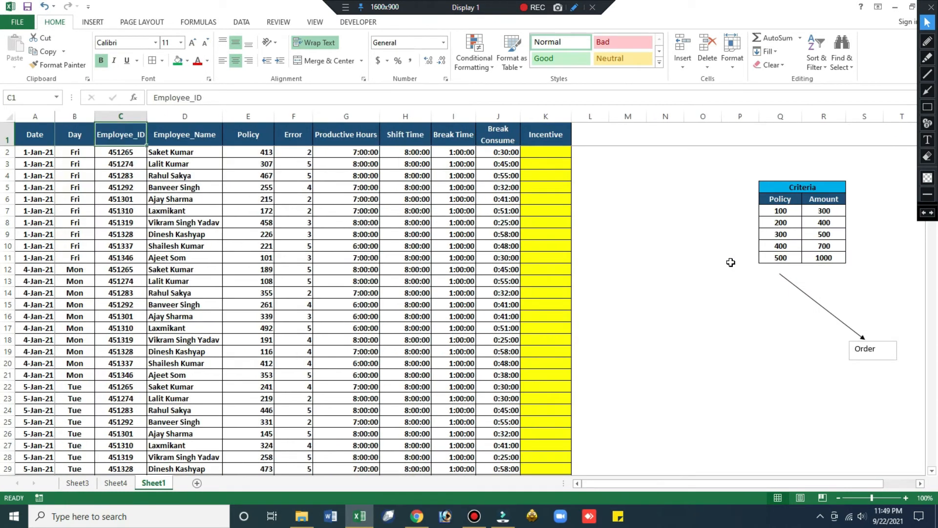
# - Enter =VLOOKUP(E2,$Q$6:$R$11,2,1) in K2 to look up the incentive by approximate match in the Criteria table
pyautogui.click(547, 153)
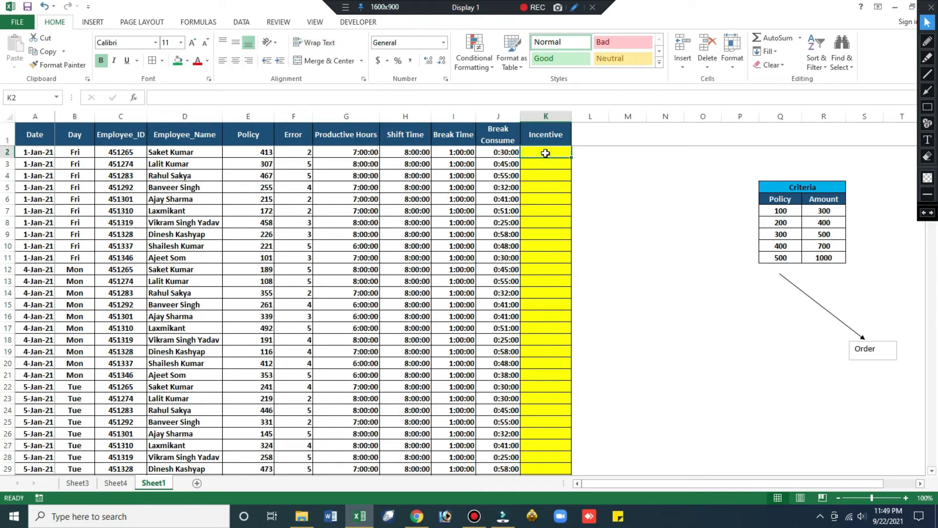
pyautogui.write('=vl')
pyautogui.press('Tab')
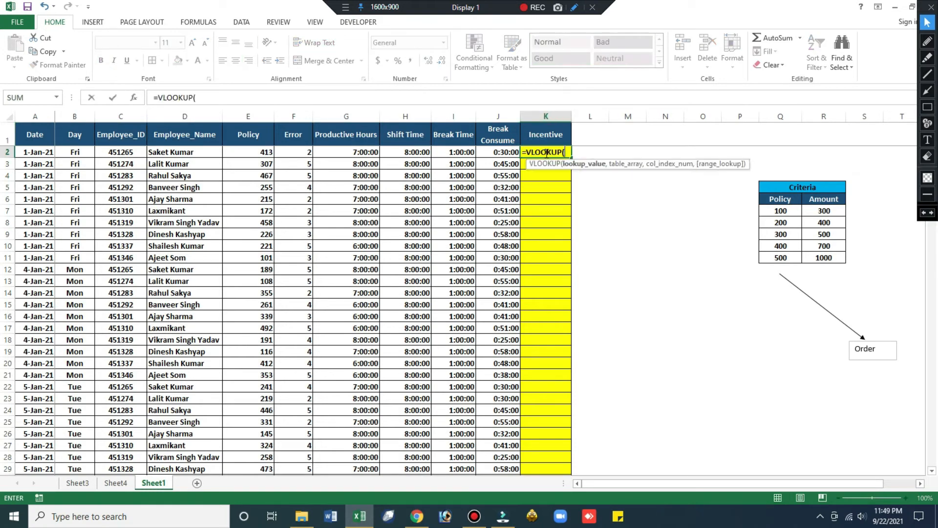
pyautogui.click(260, 153)
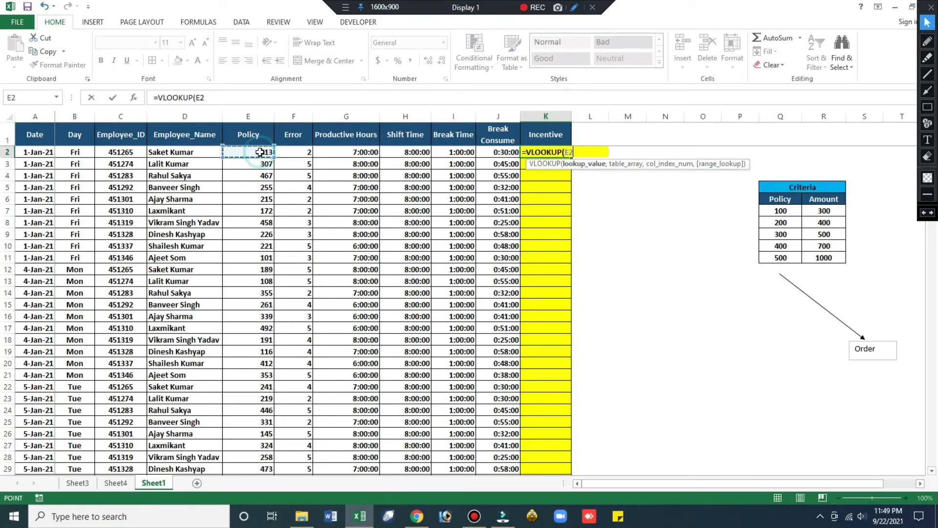
pyautogui.write(',')
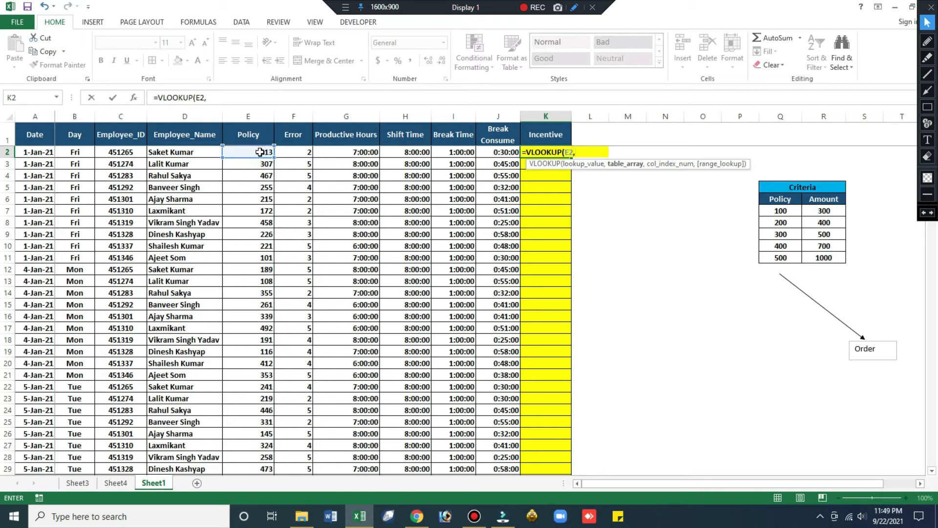
pyautogui.click(787, 200)
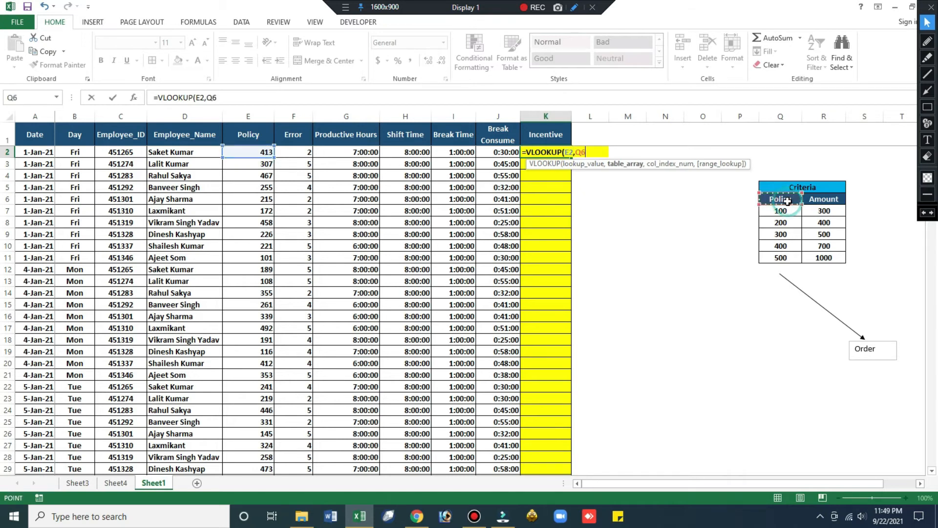
pyautogui.hotkey('ctrl', 'shift', 'Right')
pyautogui.hotkey('ctrl', 'shift', 'Down')
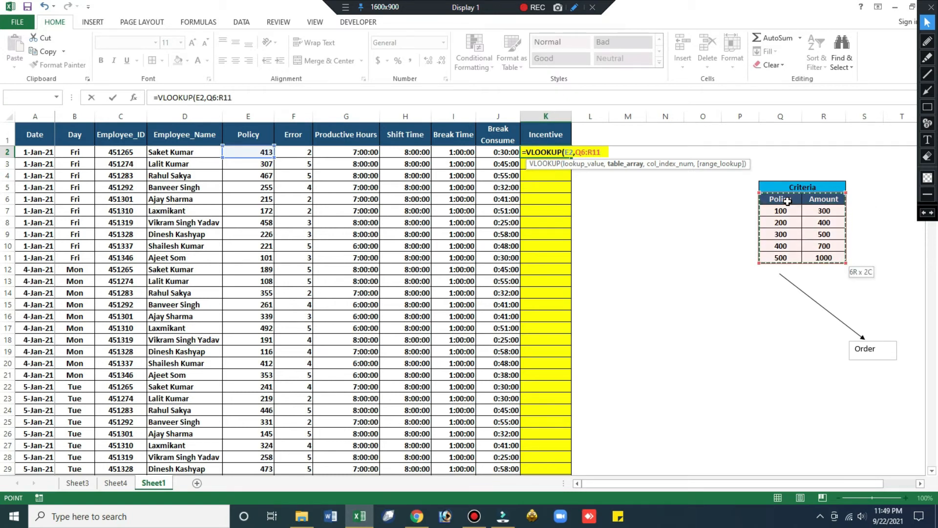
pyautogui.press('F4')
pyautogui.write(',2')
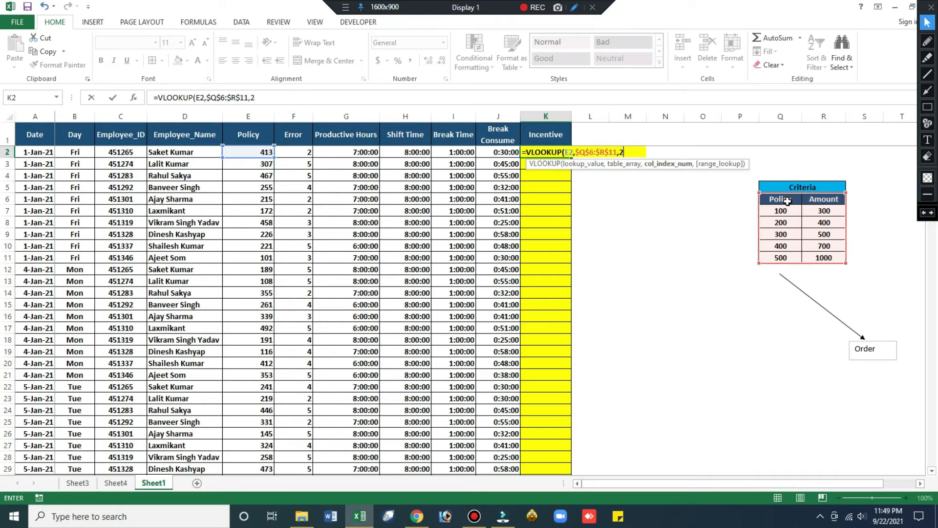
pyautogui.write(',1')
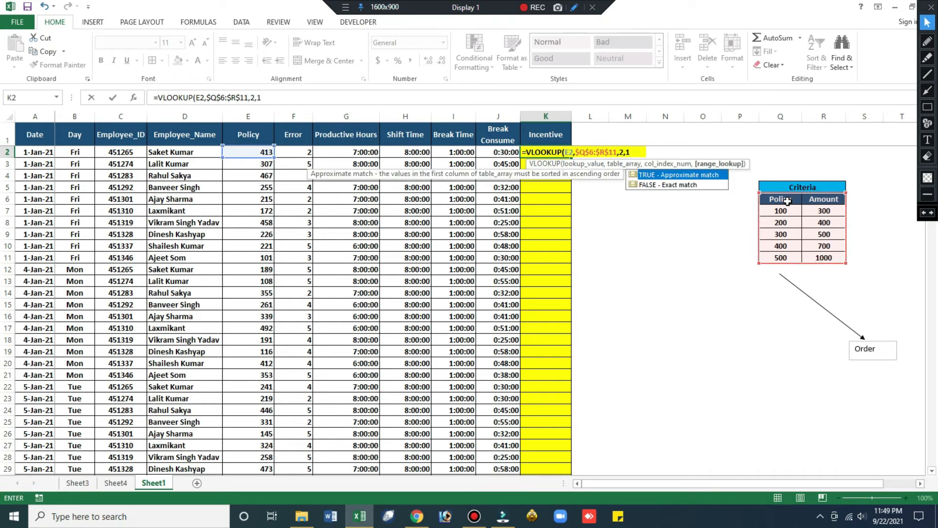
pyautogui.press('Return')
# - Copy the incentive formula from K2 down the Incentive column through K111
pyautogui.press('Up')
pyautogui.hotkey('ctrl', 'c')
pyautogui.press('Left')
pyautogui.hotkey('ctrl', 'Down')
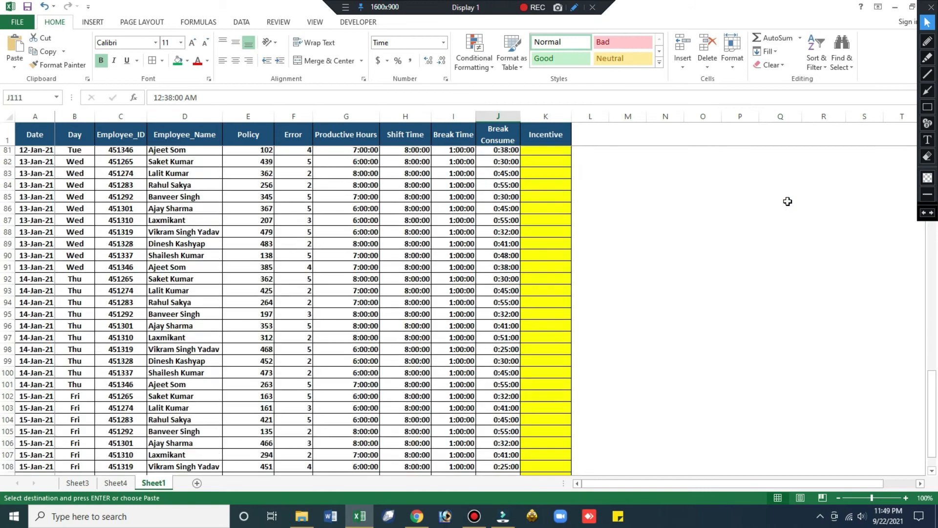
pyautogui.press('Right')
pyautogui.hotkey('ctrl', 'shift', 'Up')
pyautogui.hotkey('ctrl', 'v')
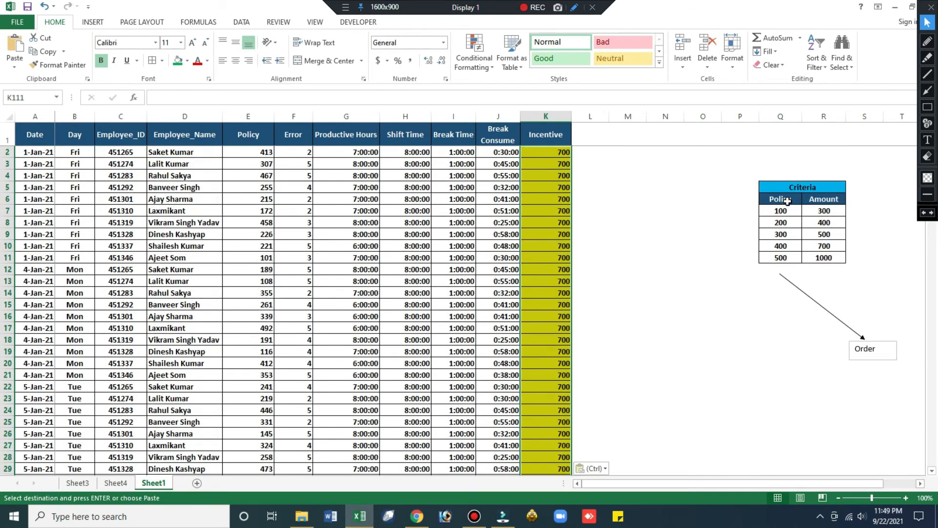
pyautogui.press('Escape')
# - Examine the incentive results and formulas in the first rows of the Incentive column, down to K7
pyautogui.hotkey('ctrl', 'Up')
pyautogui.press('Down')
pyautogui.press('Down')
pyautogui.press('Down')
pyautogui.press('Down')
pyautogui.press('Down')
pyautogui.press('Down')
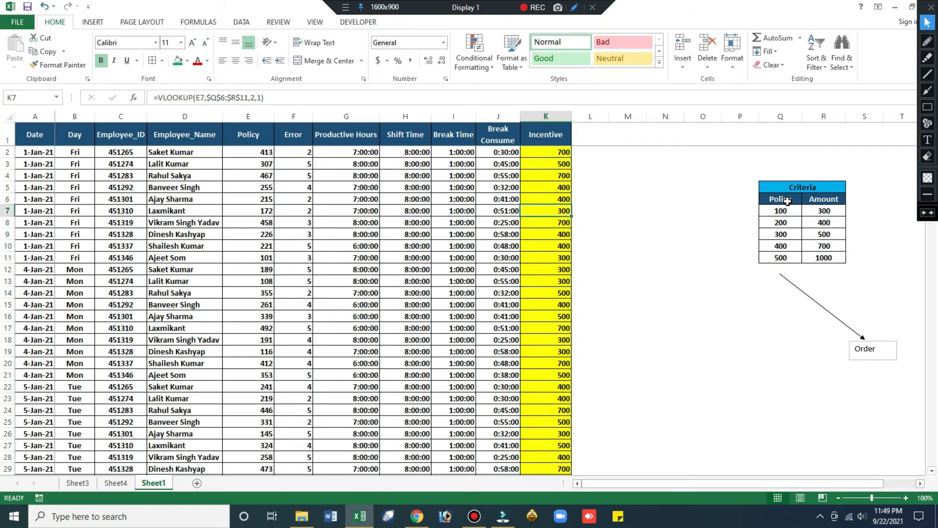
# - Add filters to the header row and show only the first listed employee's records through the Employee_Name filter
pyautogui.hotkey('ctrl', 'Up')
pyautogui.hotkey('ctrl', 'shift', 'Left')
pyautogui.hotkey('ctrl', 'shift', 'l')
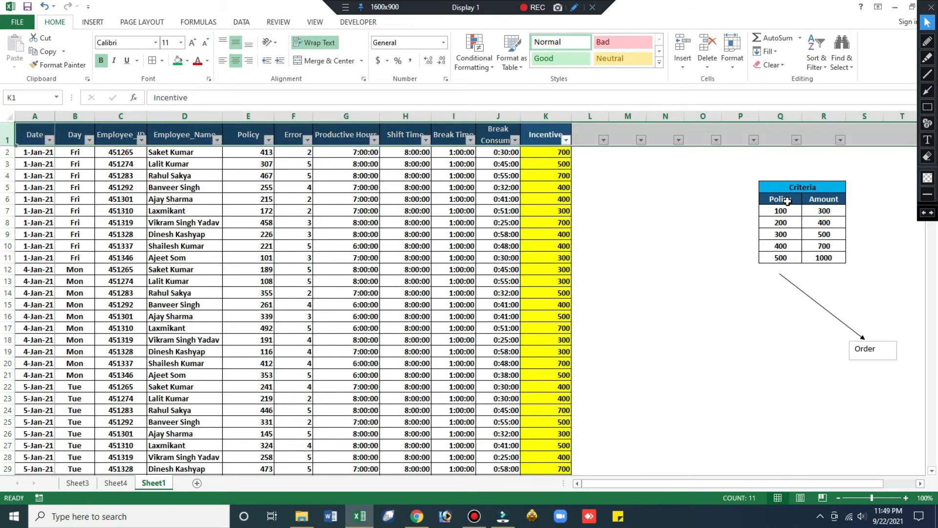
pyautogui.click(130, 248)
pyautogui.click(205, 136)
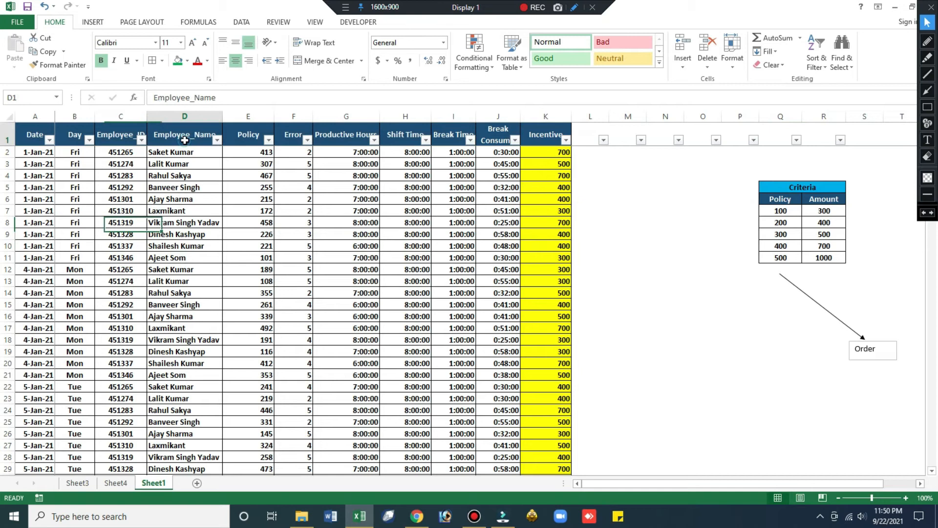
pyautogui.click(217, 140)
pyautogui.click(100, 254)
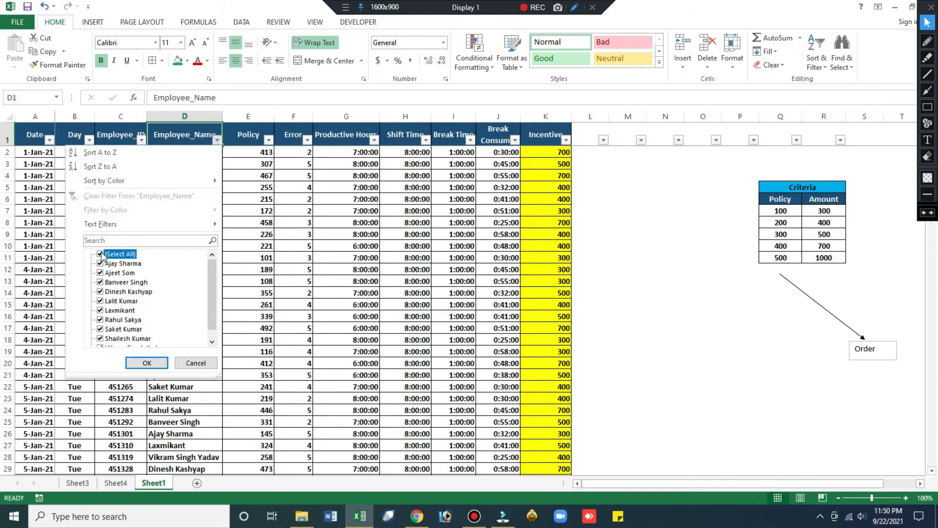
pyautogui.click(101, 263)
pyautogui.click(151, 362)
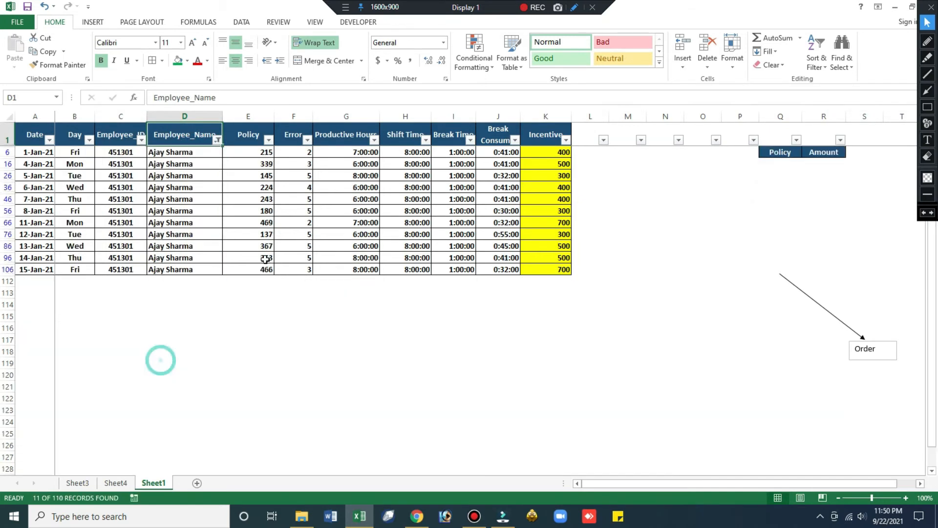
# - Filter the Policy column to show only the record with 137 policies
pyautogui.click(267, 199)
pyautogui.click(259, 139)
pyautogui.click(268, 140)
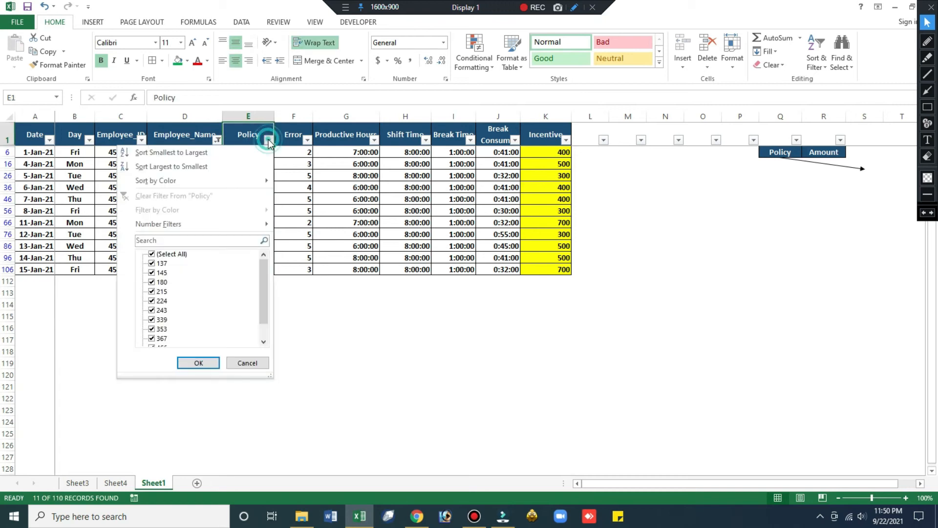
pyautogui.click(152, 254)
pyautogui.click(152, 263)
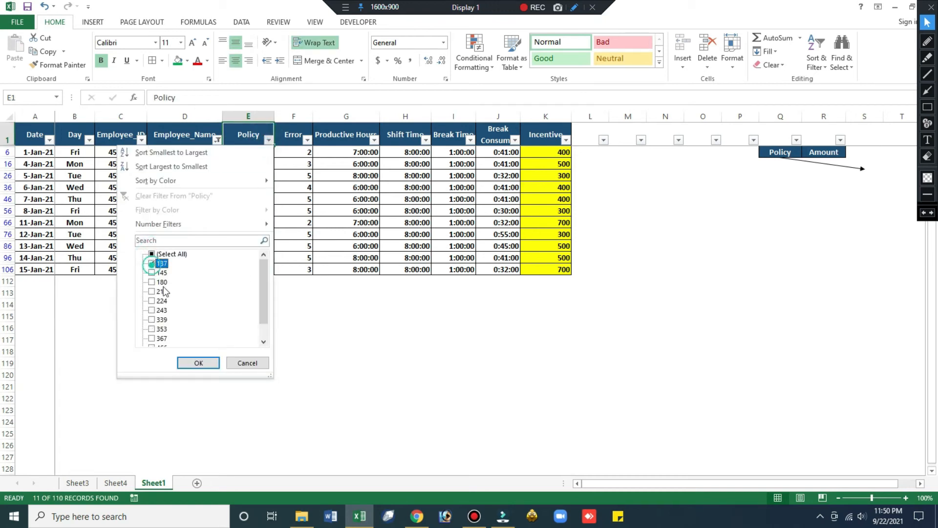
pyautogui.click(211, 366)
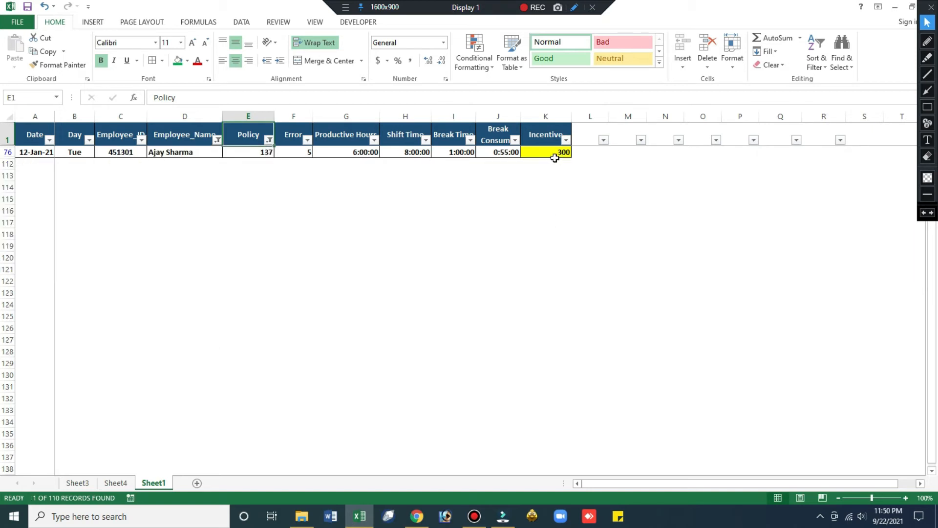
# - Check the filtered record's incentive, remove the filters, and compare it with the 100-policy row of the Criteria table
pyautogui.click(553, 156)
pyautogui.press('Up')
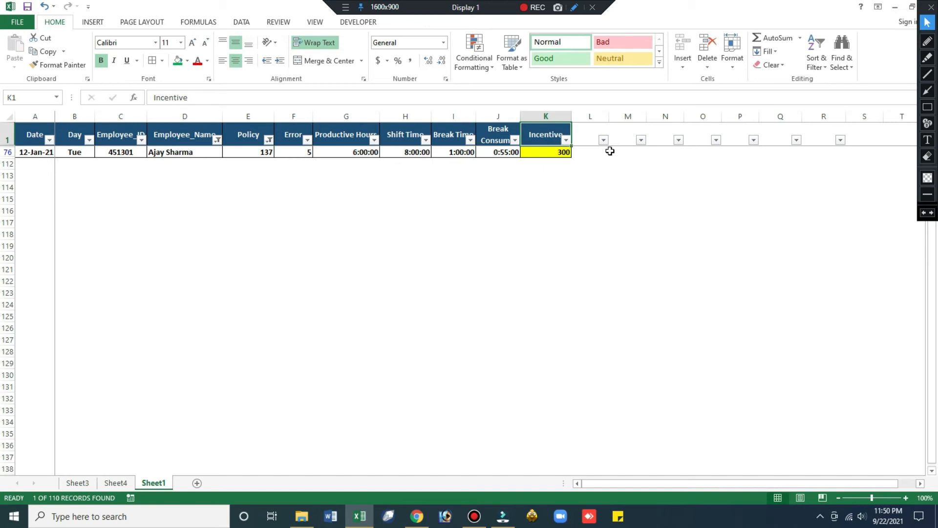
pyautogui.hotkey('ctrl', 'shift', 'l')
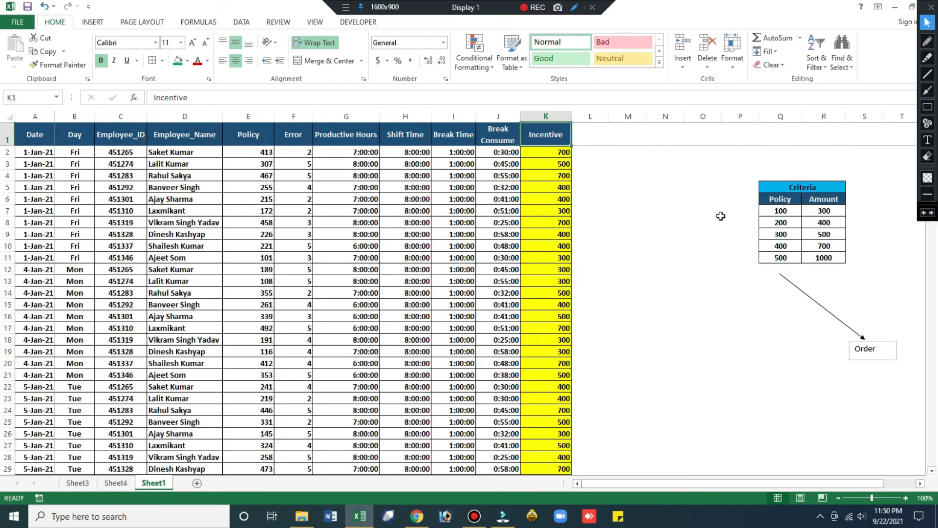
pyautogui.click(789, 211)
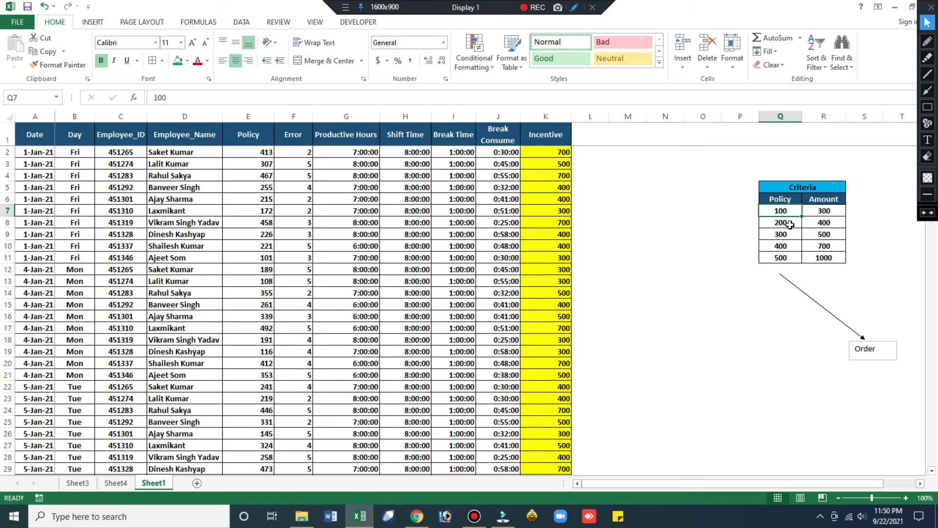
pyautogui.click(817, 213)
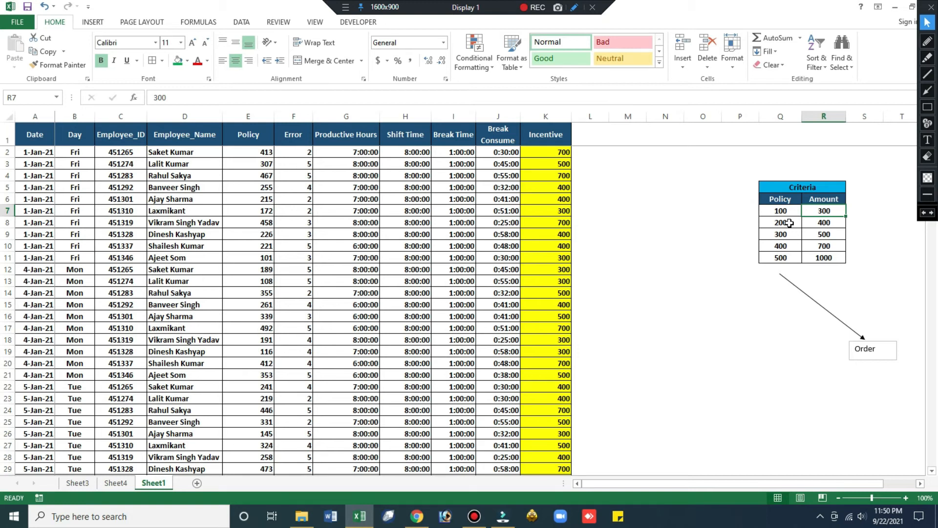
# - Restore the filtered view and test the Policy value in E76 with 199.99 and 200
pyautogui.click(552, 136)
pyautogui.hotkey('ctrl', 'shift', 'l')
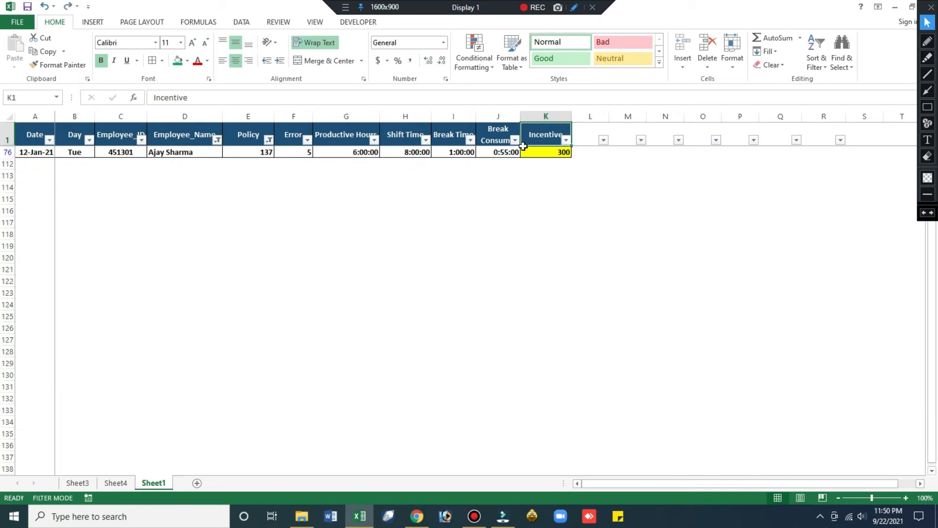
pyautogui.click(296, 159)
pyautogui.click(263, 152)
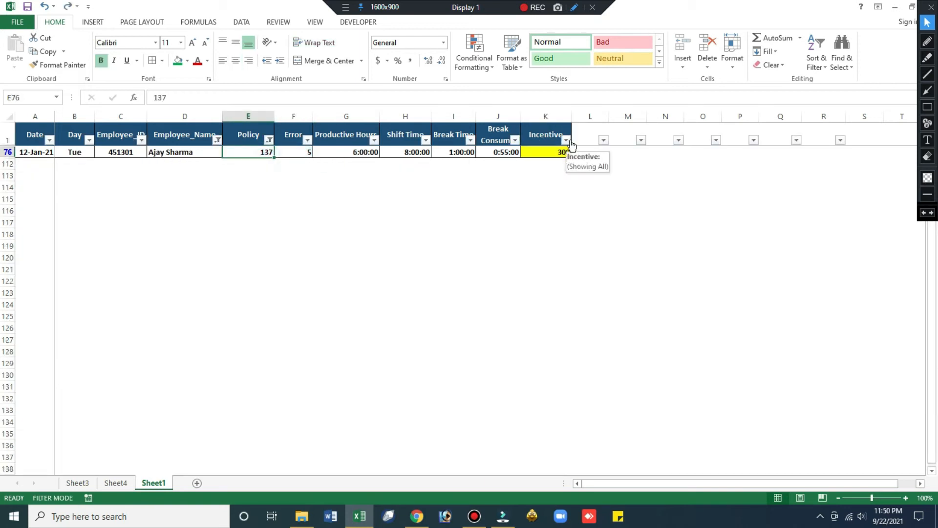
pyautogui.write('199.99')
pyautogui.press('Return')
pyautogui.press('Up')
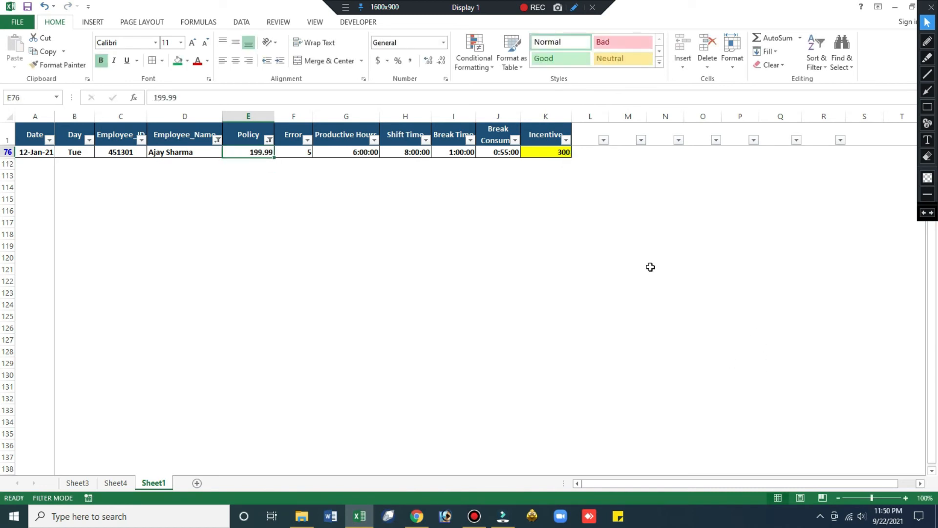
pyautogui.write('200')
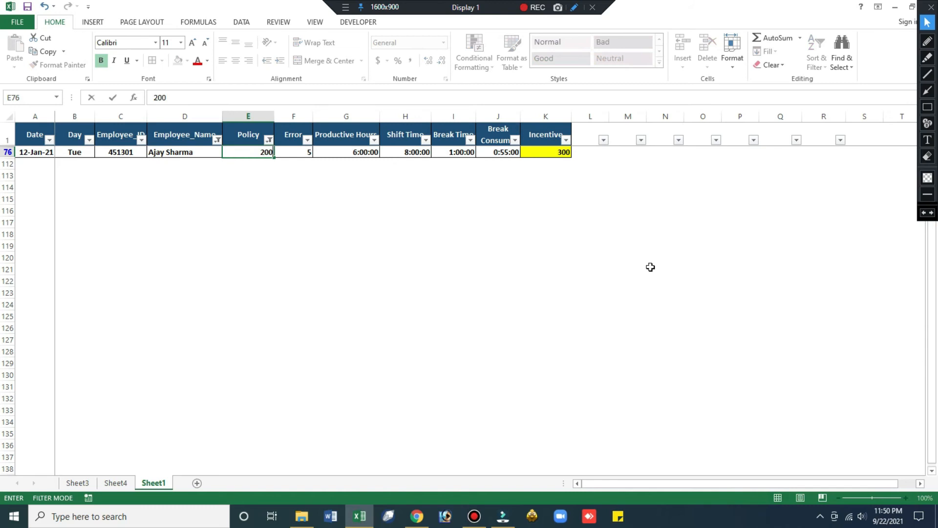
pyautogui.press('Return')
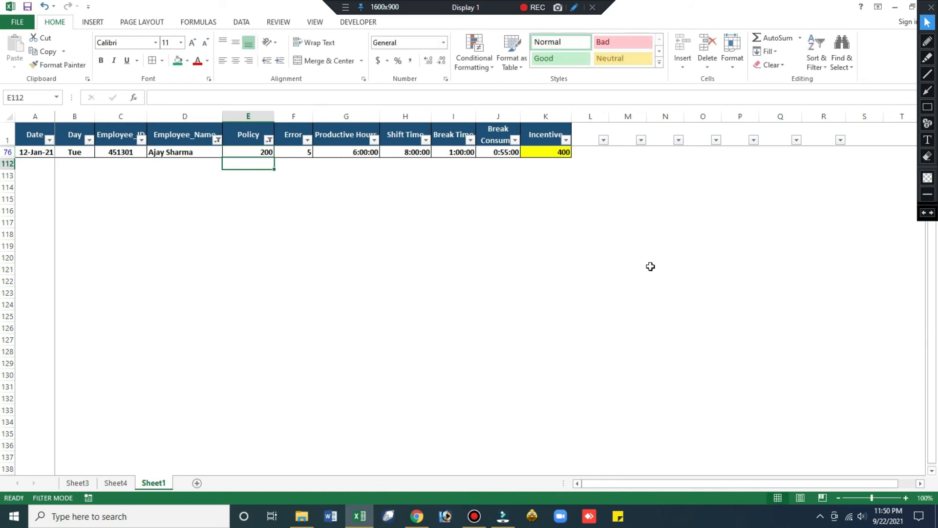
# - Undo both test entries in E76 and remove the filters from the data
pyautogui.hotkey('ctrl', 'z')
pyautogui.hotkey('ctrl', 'z')
pyautogui.press('Up')
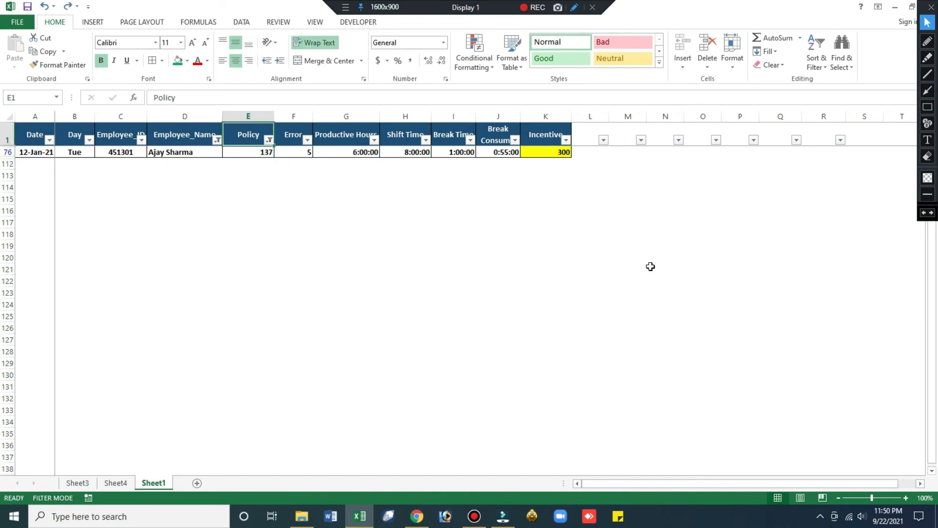
pyautogui.hotkey('ctrl', 'shift', 'l')
pyautogui.press('Down')
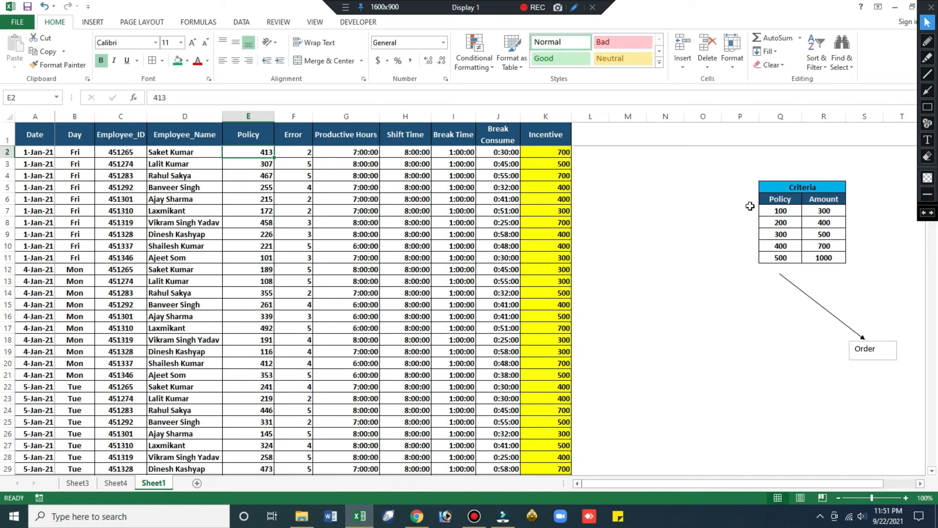
# - Inspect the VLOOKUP formula in K2 and its highlighted references without changing it
pyautogui.click(552, 154)
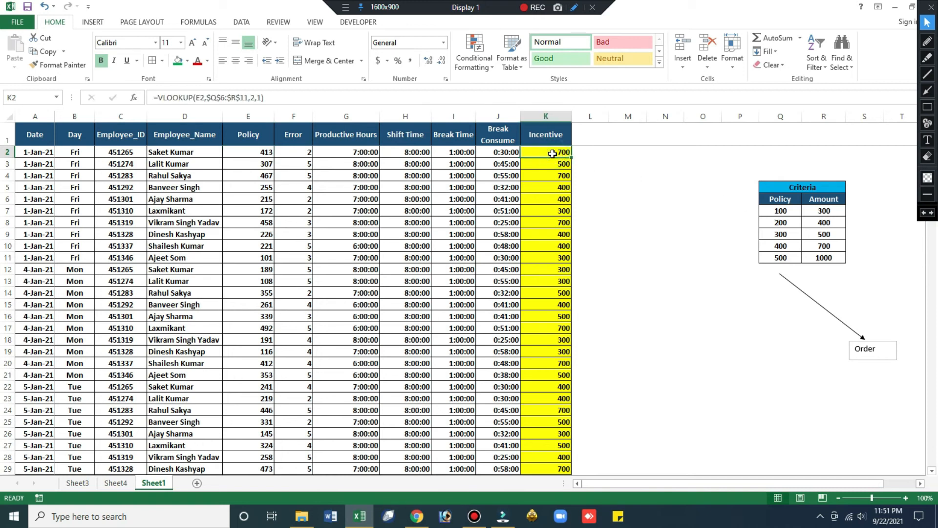
pyautogui.press('F2')
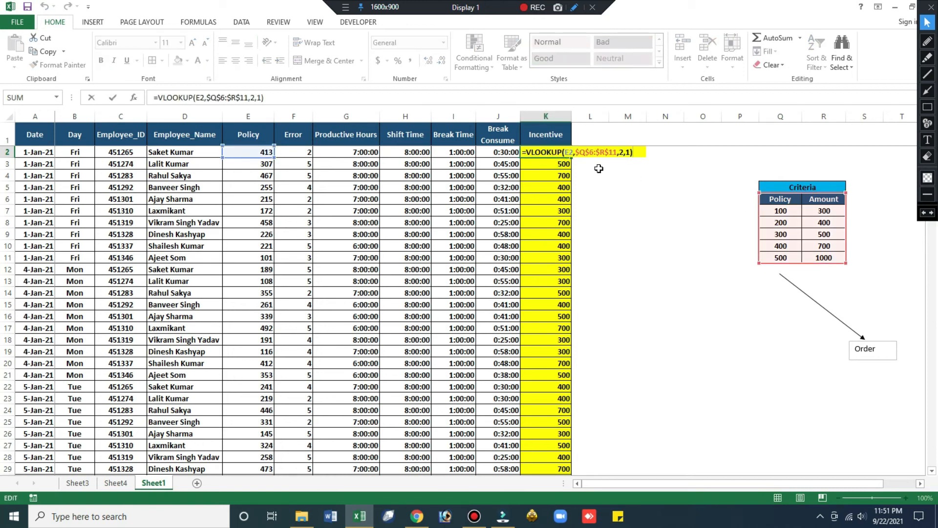
pyautogui.press('Escape')
pyautogui.press('alt')
pyautogui.press('Escape')
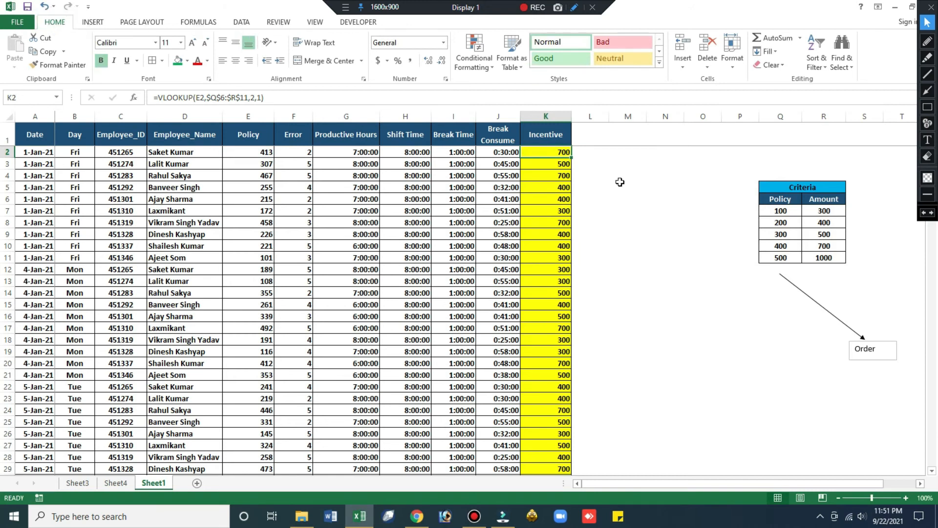
# - Turn on filters for the header row and filter Employee_Name to only the second employee in the list
pyautogui.press('Up')
pyautogui.hotkey('shift', 'space')
pyautogui.hotkey('ctrl', 'shift', 'l')
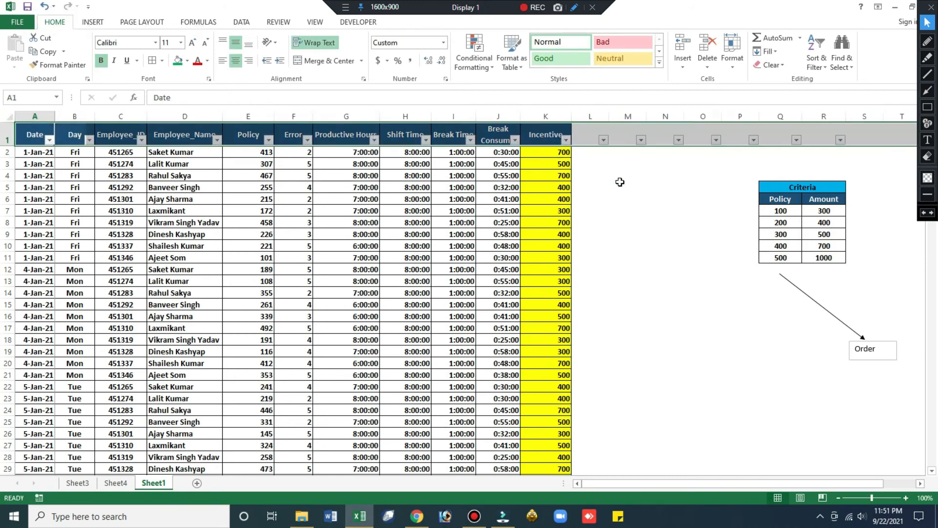
pyautogui.click(324, 220)
pyautogui.click(216, 140)
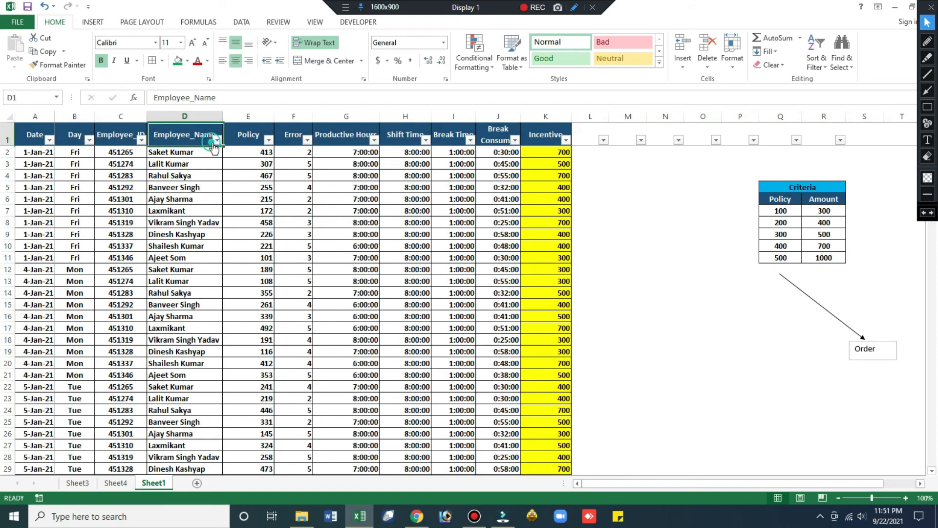
pyautogui.click(99, 255)
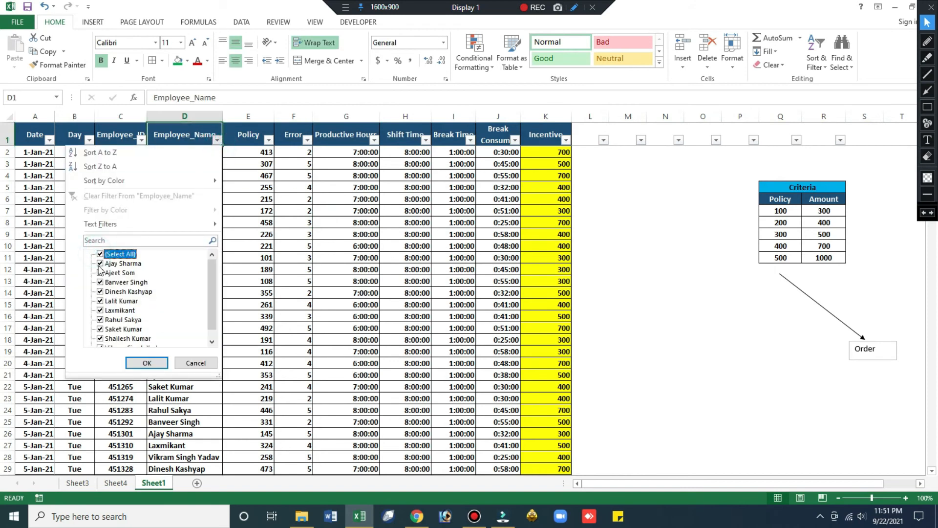
pyautogui.click(100, 273)
pyautogui.click(145, 362)
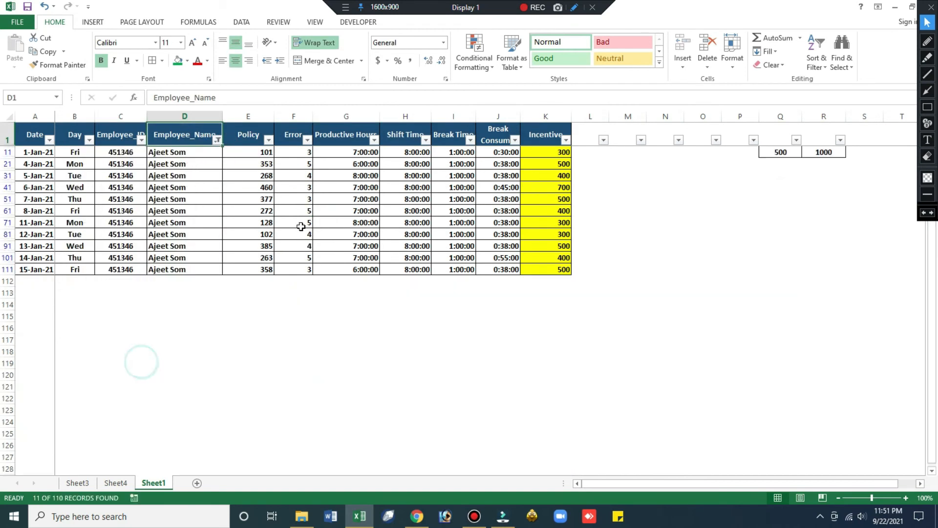
# - Filter the Policy column to show only the 460 record
pyautogui.click(293, 222)
pyautogui.click(269, 140)
pyautogui.click(268, 140)
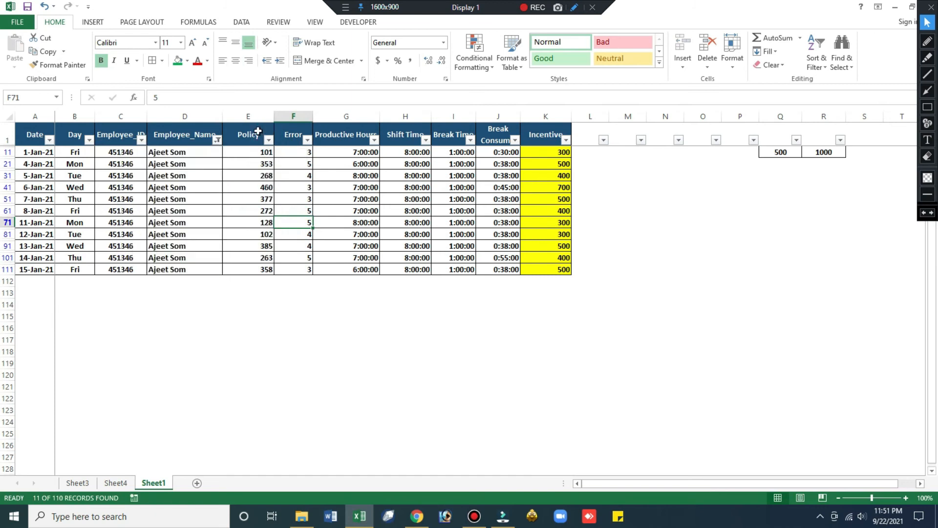
pyautogui.click(268, 140)
pyautogui.click(151, 254)
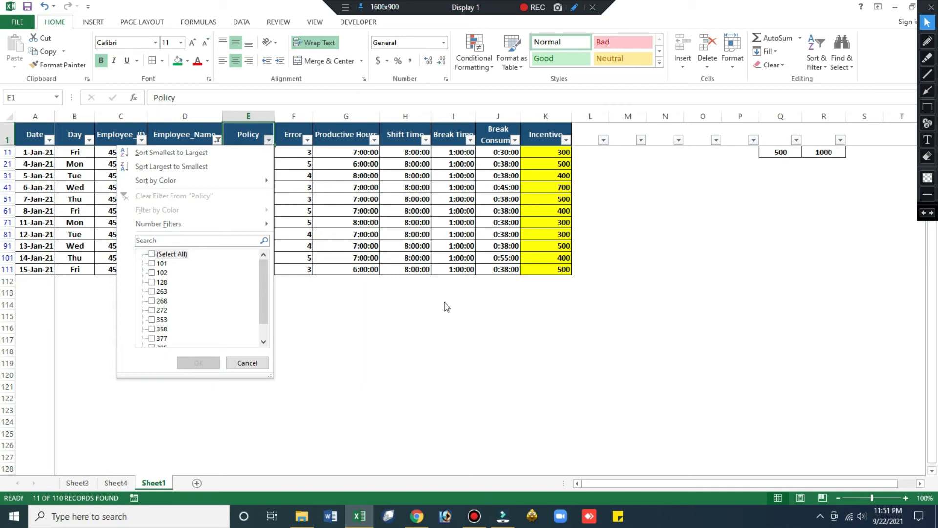
pyautogui.moveTo(265, 310); pyautogui.dragTo(264, 324)
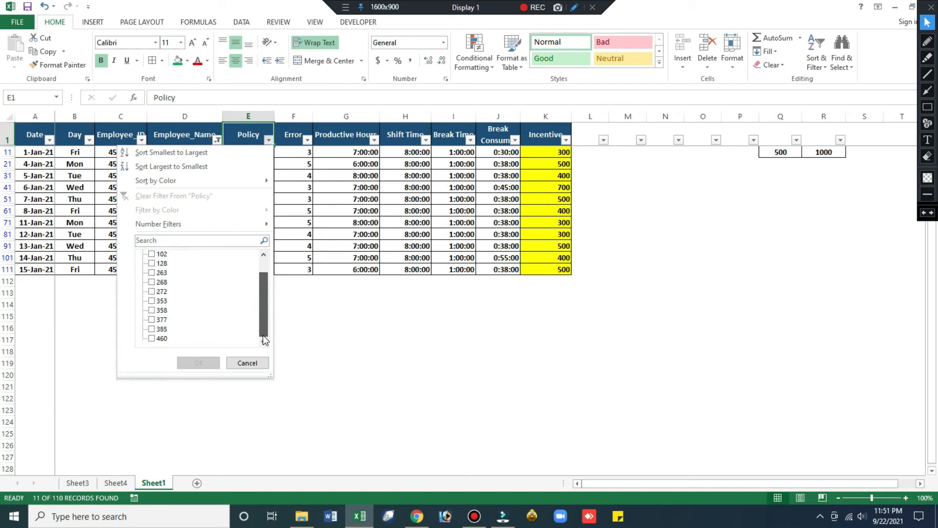
pyautogui.click(152, 338)
pyautogui.click(190, 366)
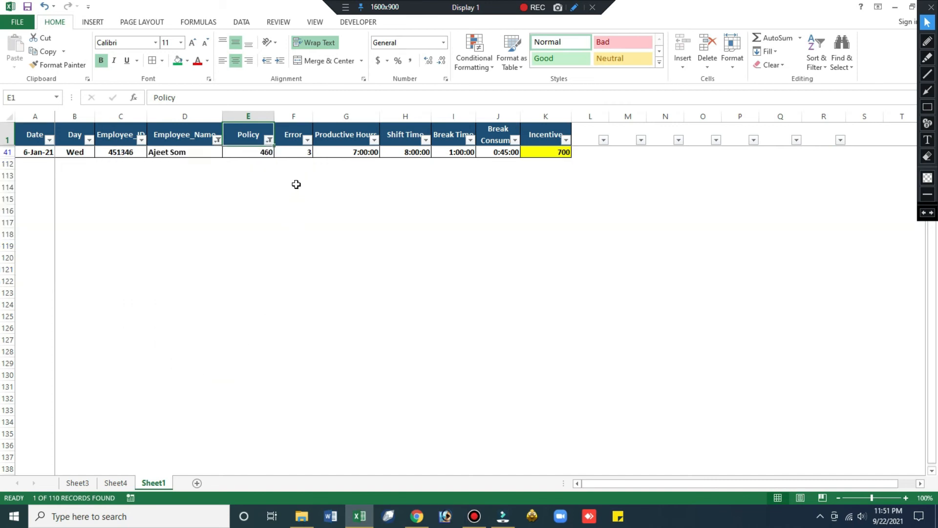
# - Check the filtered record's incentive formula in K41 and test the Policy value in E41 with 499.99
pyautogui.click(268, 152)
pyautogui.click(550, 153)
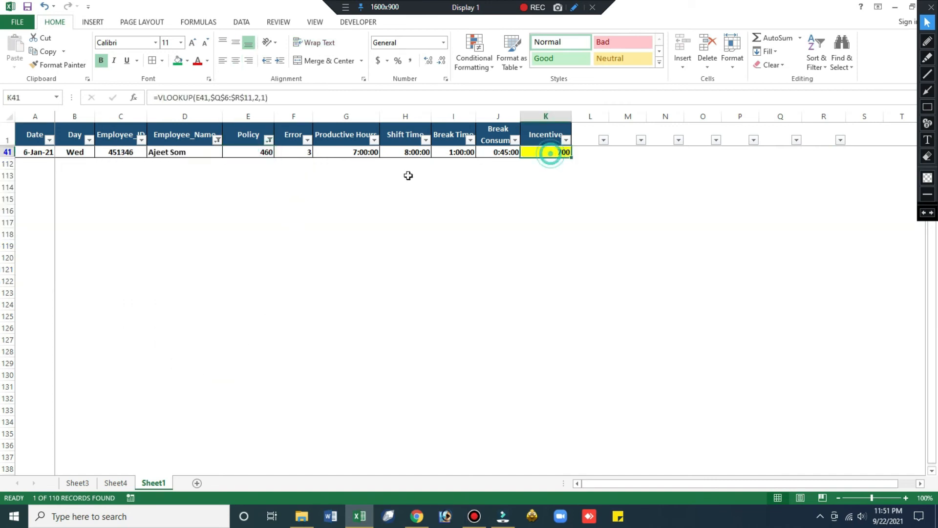
pyautogui.click(264, 152)
pyautogui.write('4')
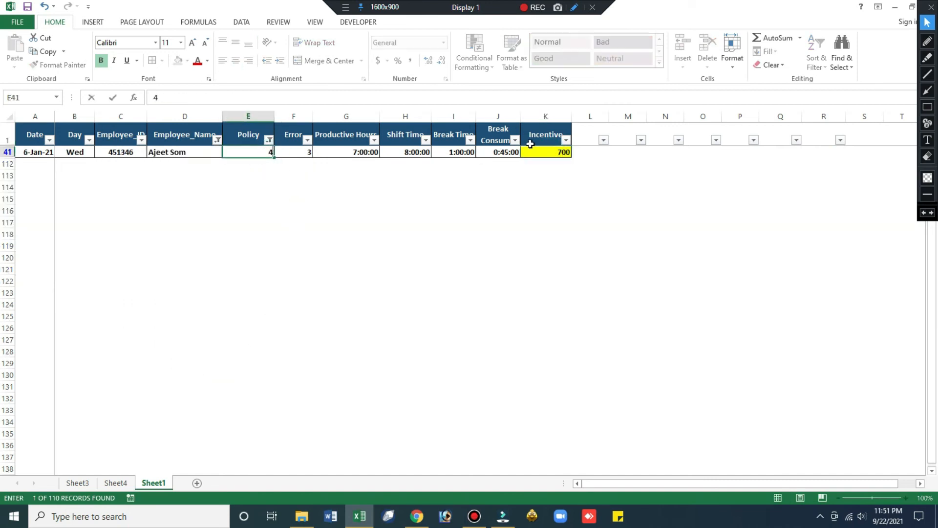
pyautogui.write('99.99')
pyautogui.press('Return')
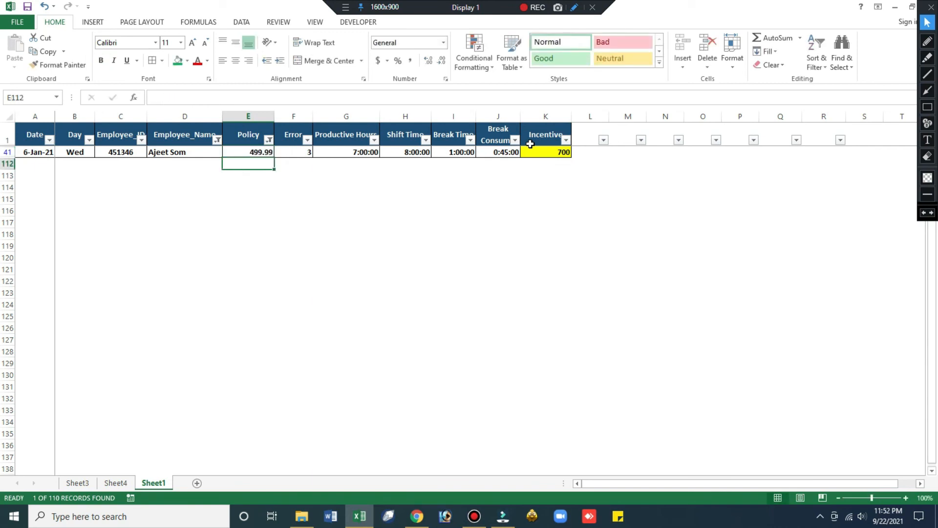
# - Change the Policy value in E41 to 500 to test the incentive at the top criteria threshold
pyautogui.press('Up')
pyautogui.write('50')
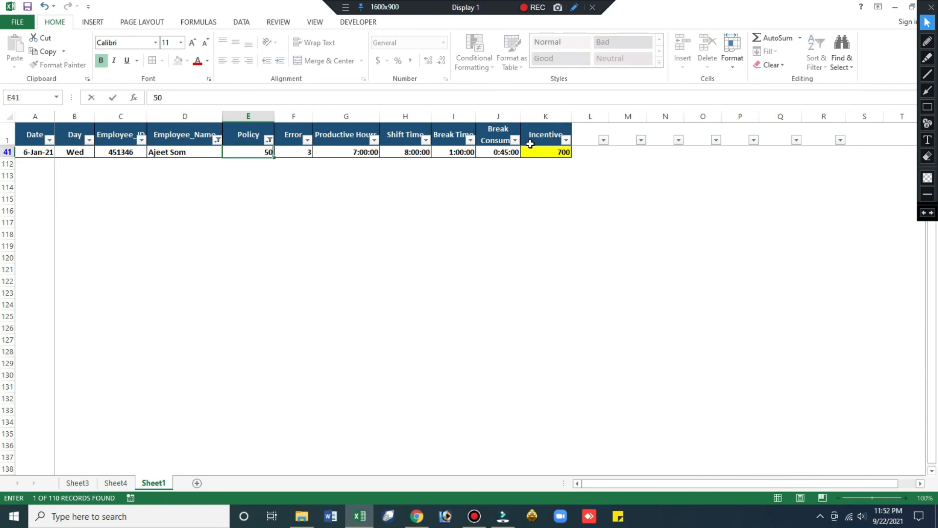
pyautogui.press('Return')
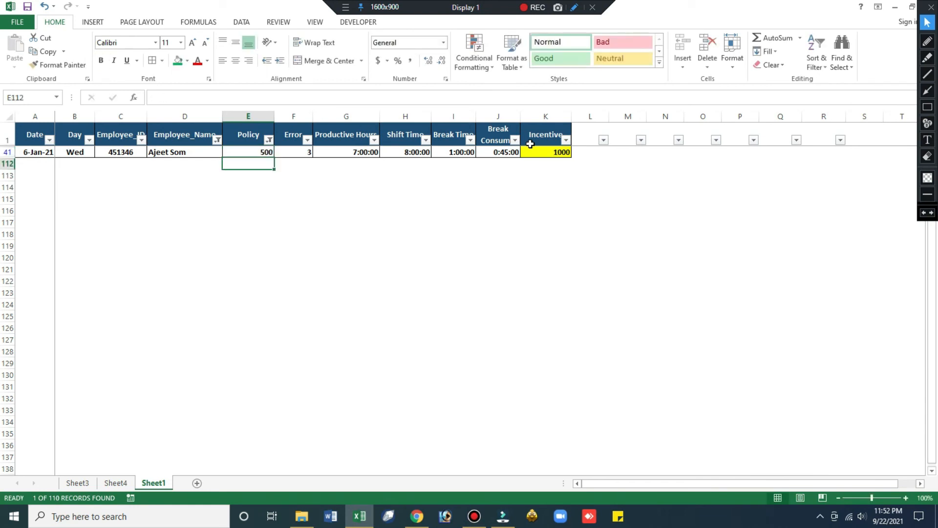
# - Undo both test entries in E41 and remove the filters so all records show again
pyautogui.hotkey('ctrl', 'z')
pyautogui.hotkey('ctrl', 'z')
pyautogui.press('Up')
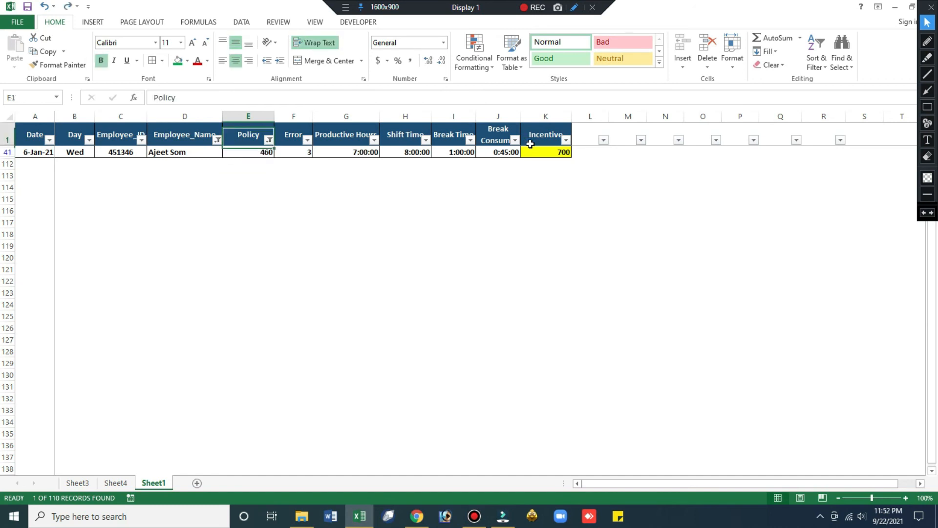
pyautogui.hotkey('ctrl', 'shift', 'l')
pyautogui.press('Down')
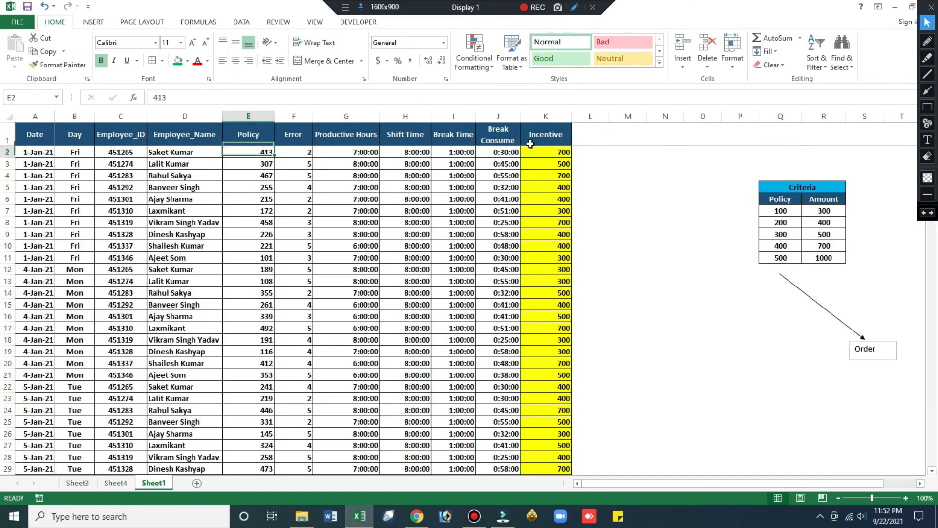